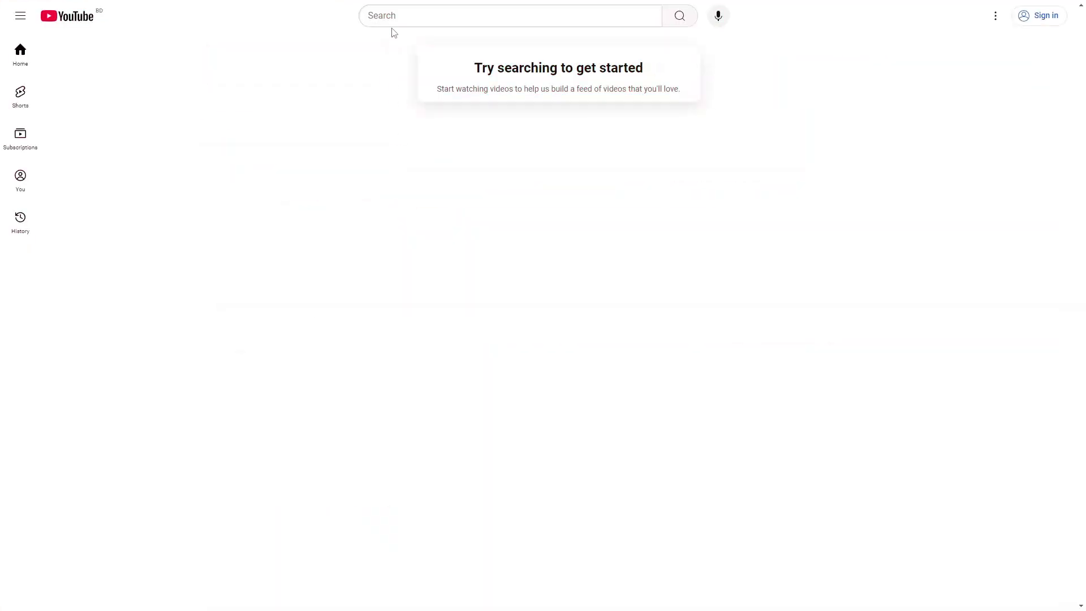
# Search YouTube for 'vox' and open the Vox channel's Videos tab
pyautogui.click(392, 20)
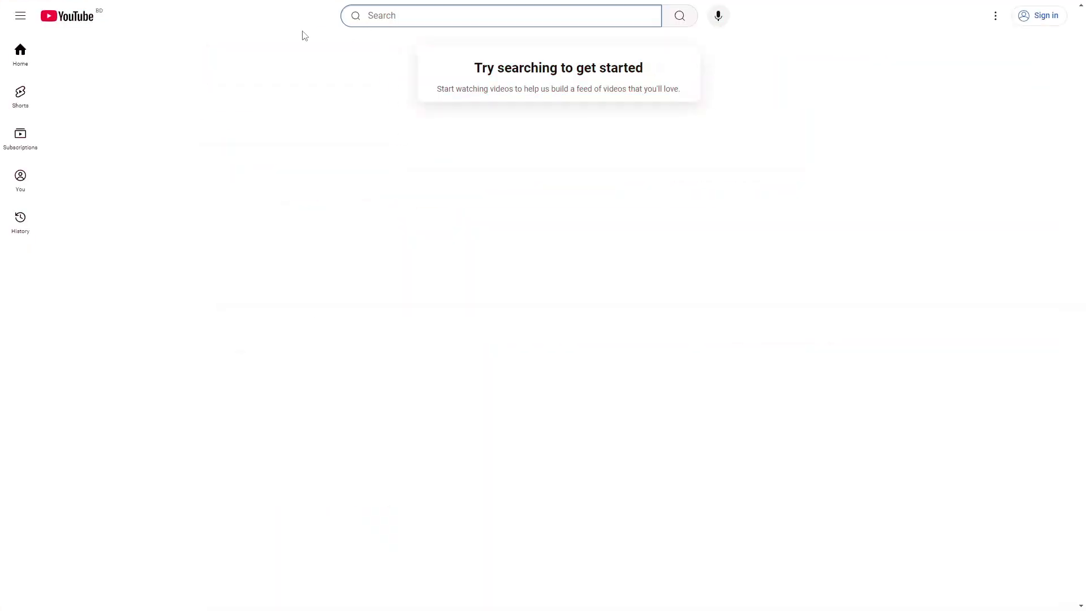
pyautogui.write('vox')
pyautogui.press('Return')
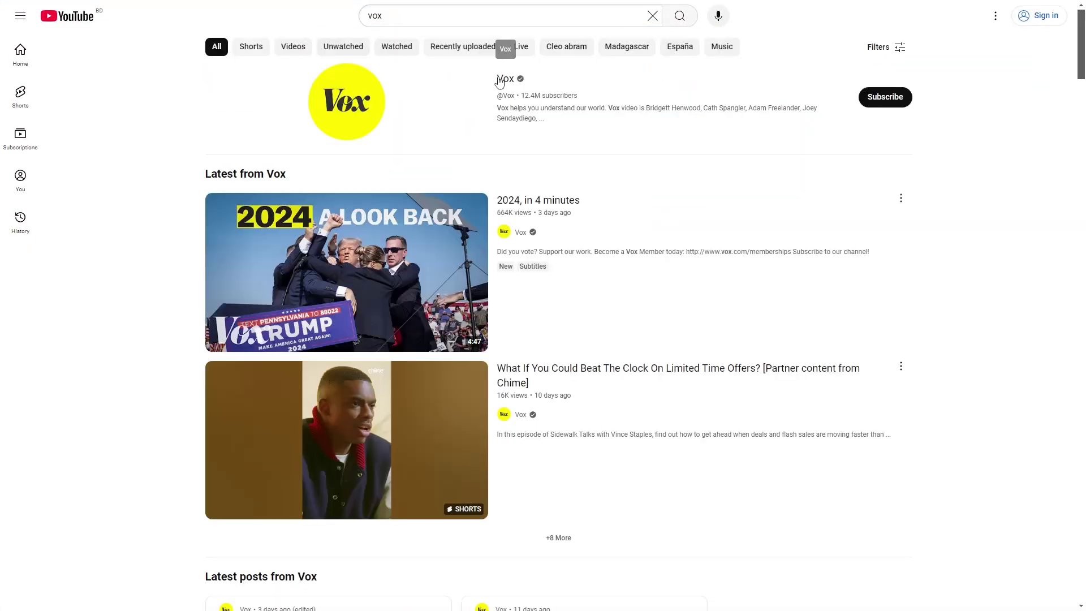
pyautogui.click(484, 93)
pyautogui.click(250, 280)
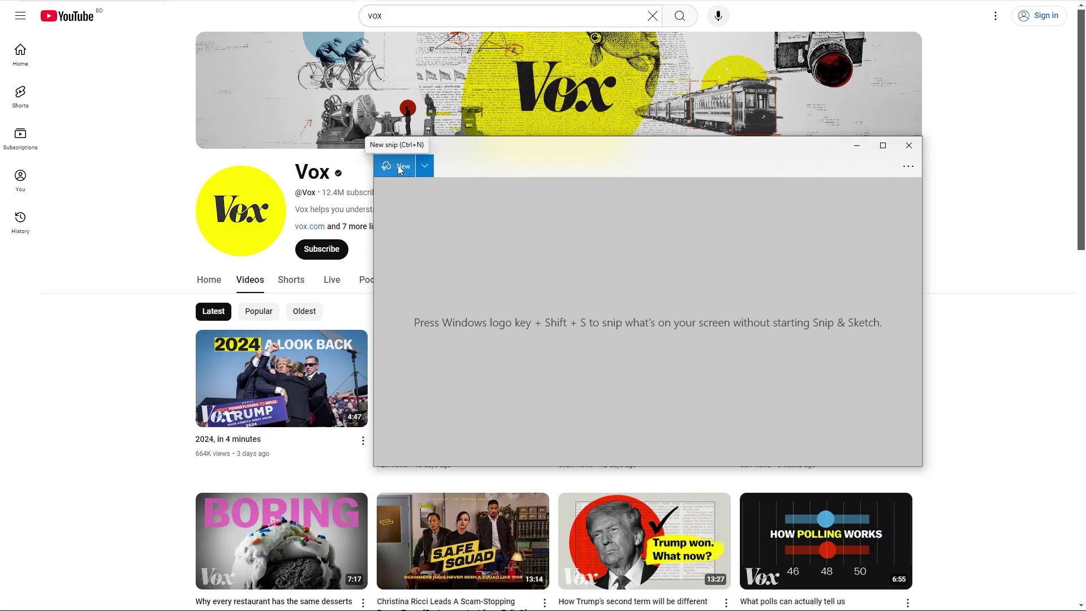
# Take a full-screen snip of the Vox Videos page and save it as '1' in 02 Footage
pyautogui.click(408, 167)
pyautogui.click(570, 14)
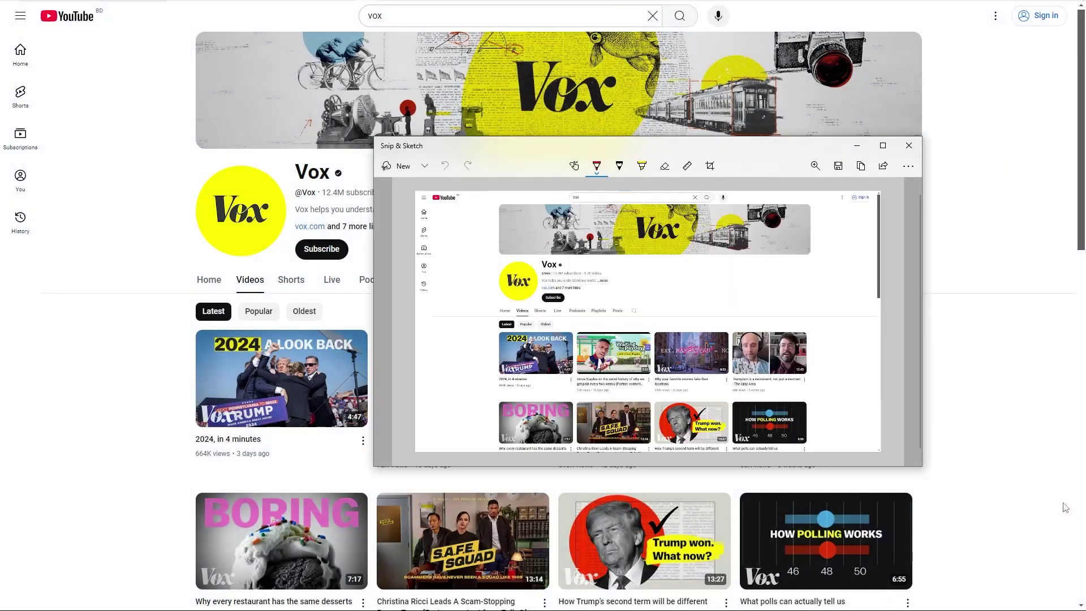
pyautogui.hotkey('ctrl', 's')
pyautogui.click(707, 163)
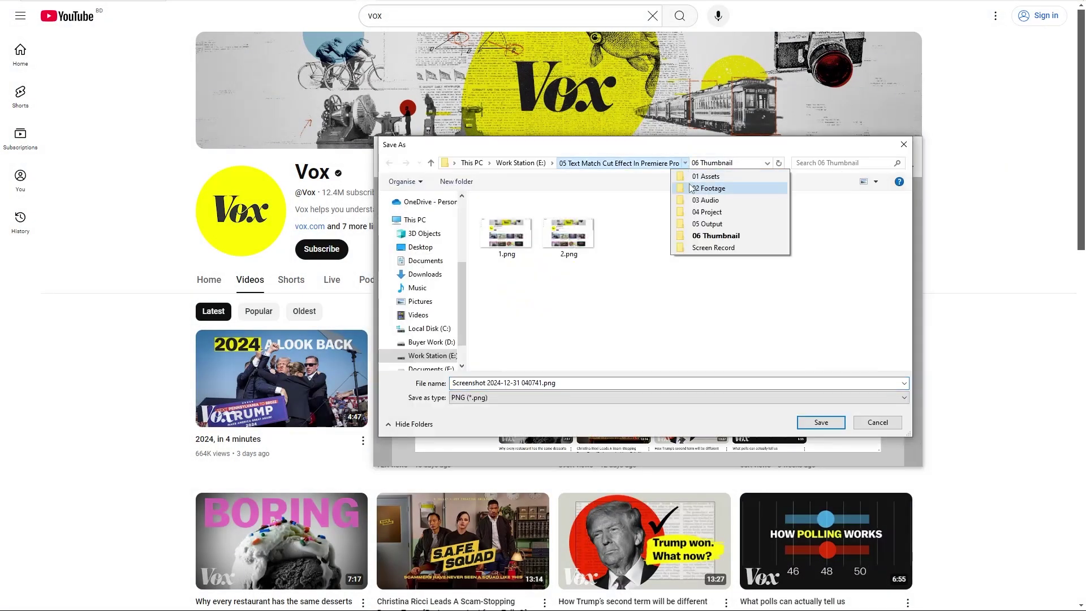
pyautogui.click(755, 187)
pyautogui.write('1')
pyautogui.click(821, 422)
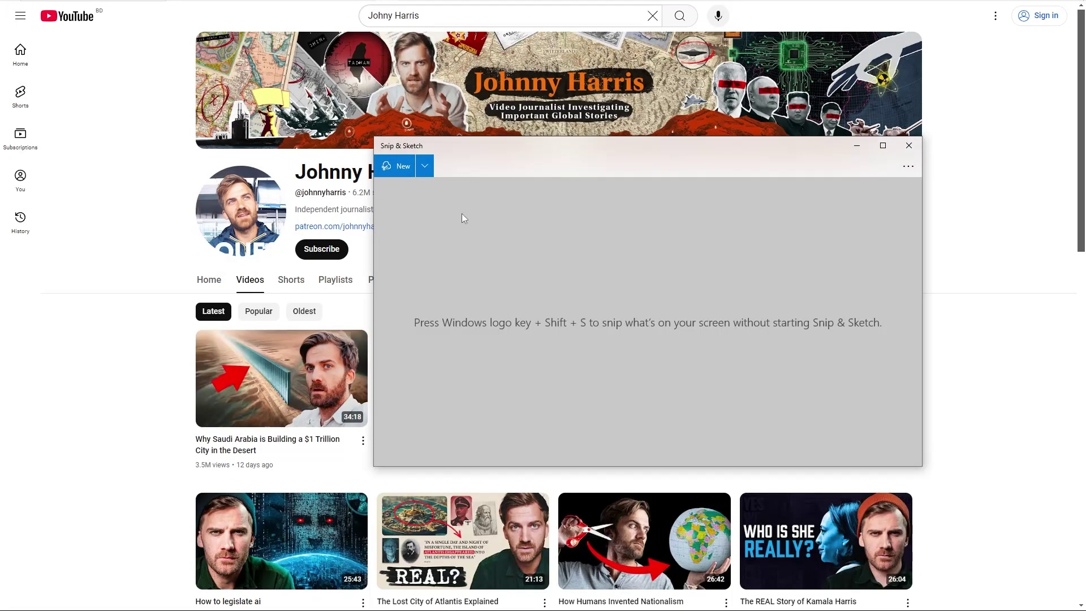
pyautogui.click(394, 166)
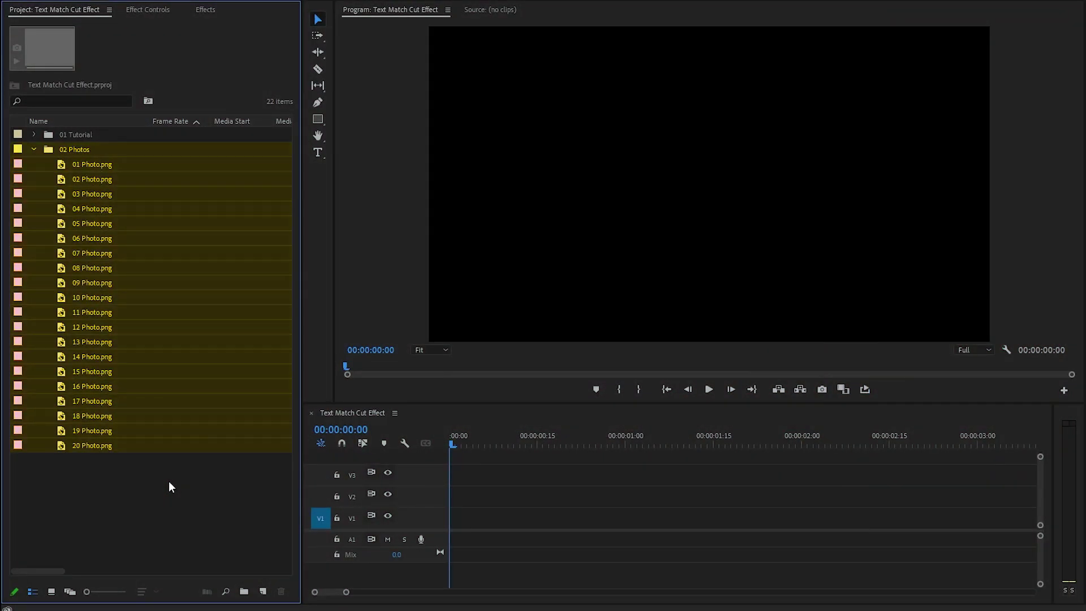
# Select 01 through 20 Photo.png and set their Speed/Duration to 4 frames
pyautogui.click(87, 167)
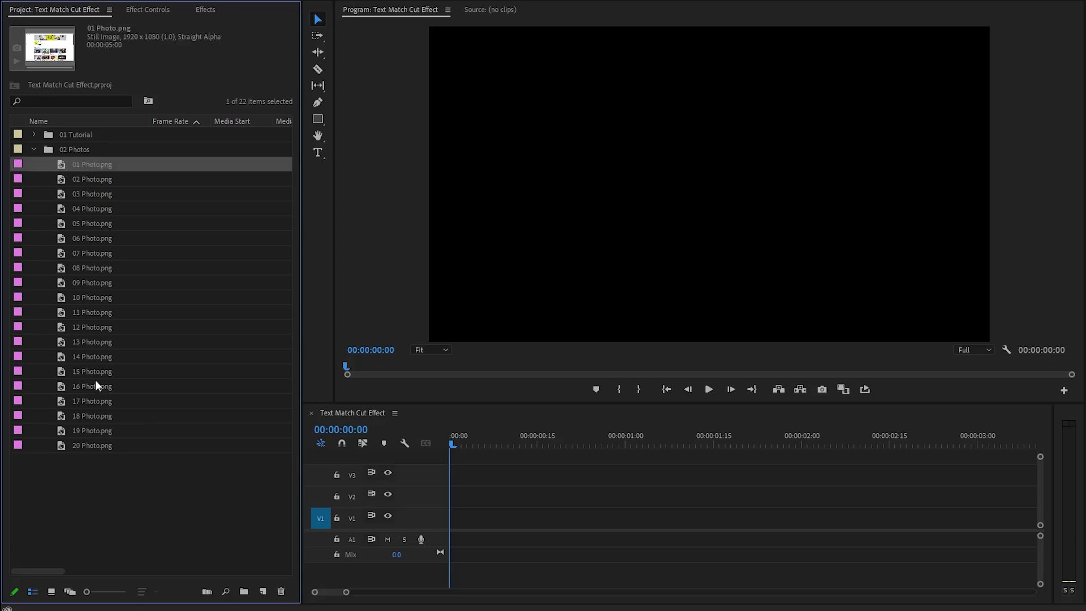
pyautogui.keyDown('shift'); pyautogui.click(94, 445); pyautogui.keyUp('shift')
pyautogui.rightClick(83, 254)
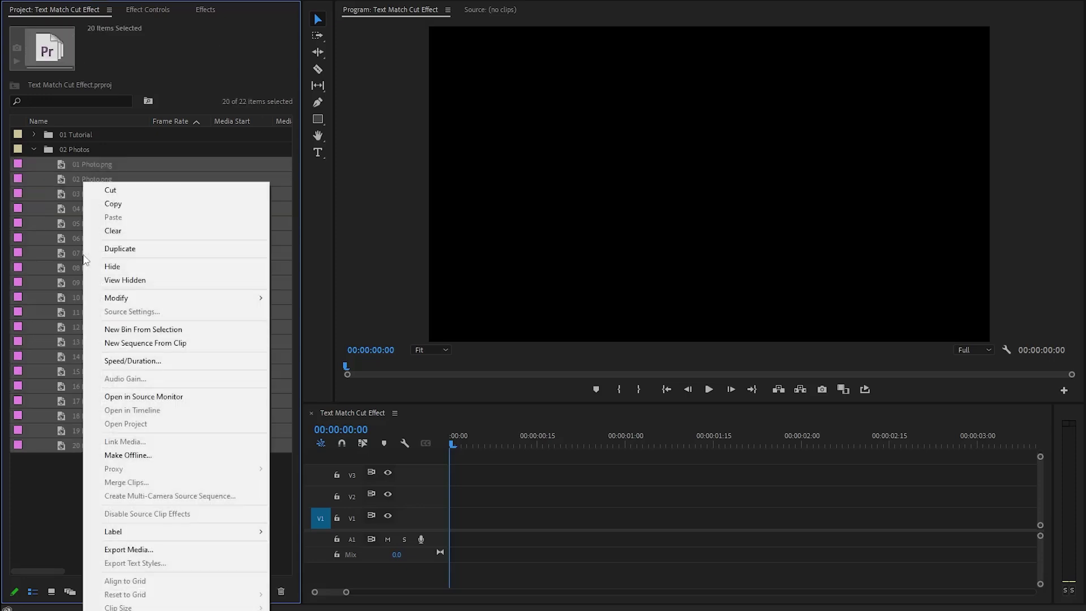
pyautogui.click(175, 363)
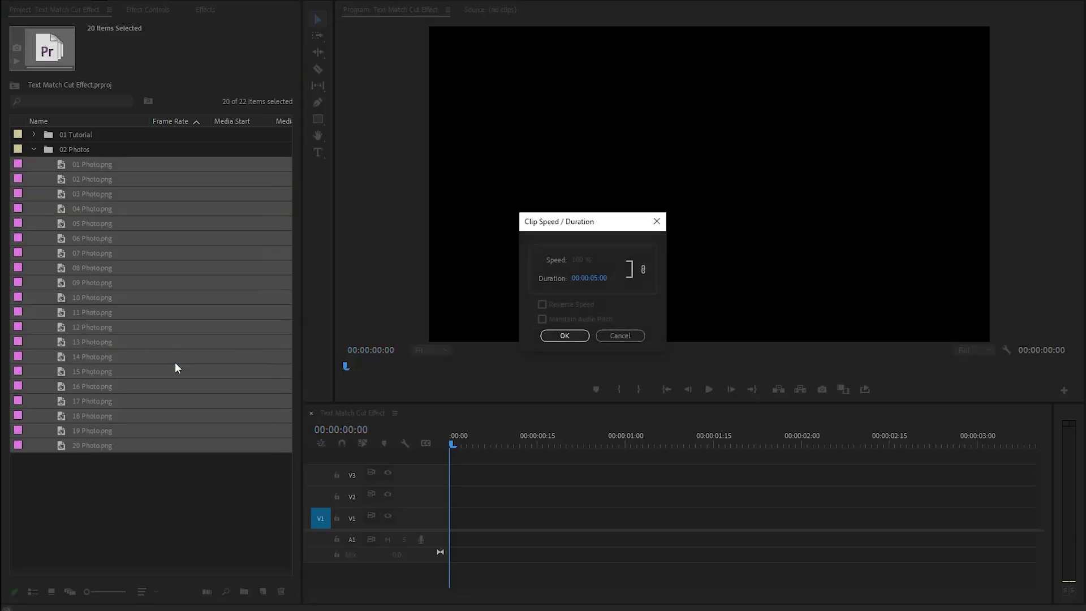
pyautogui.click(598, 280)
pyautogui.write('4')
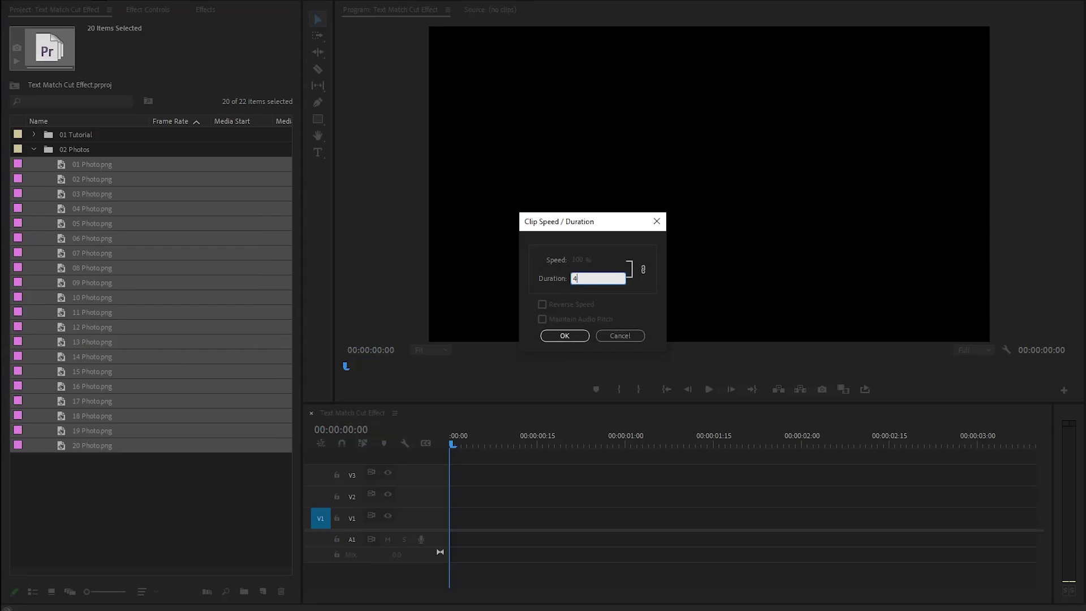
pyautogui.click(633, 308)
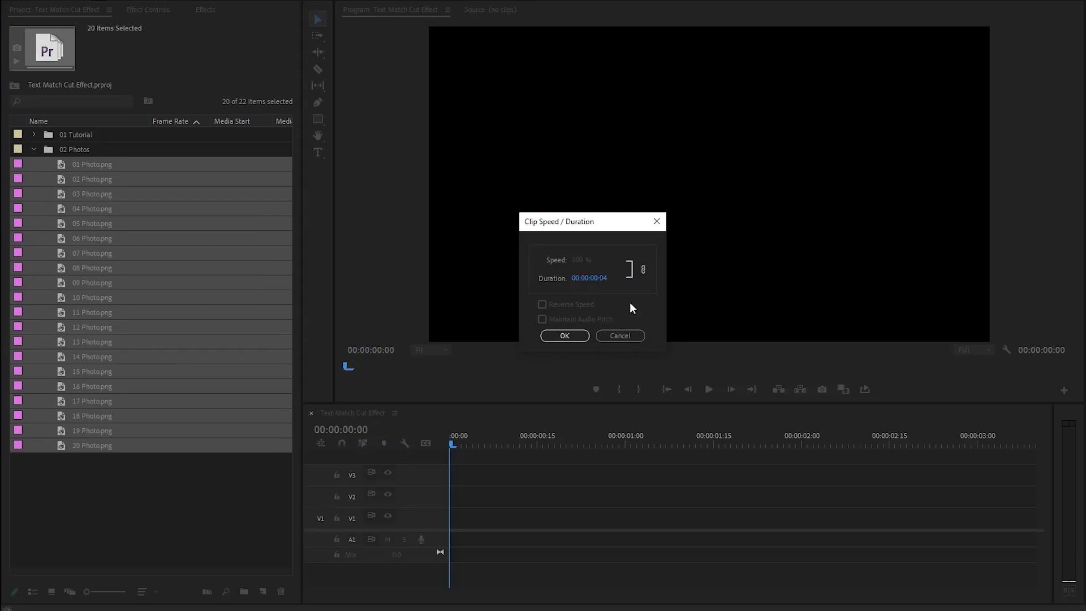
pyautogui.click(565, 336)
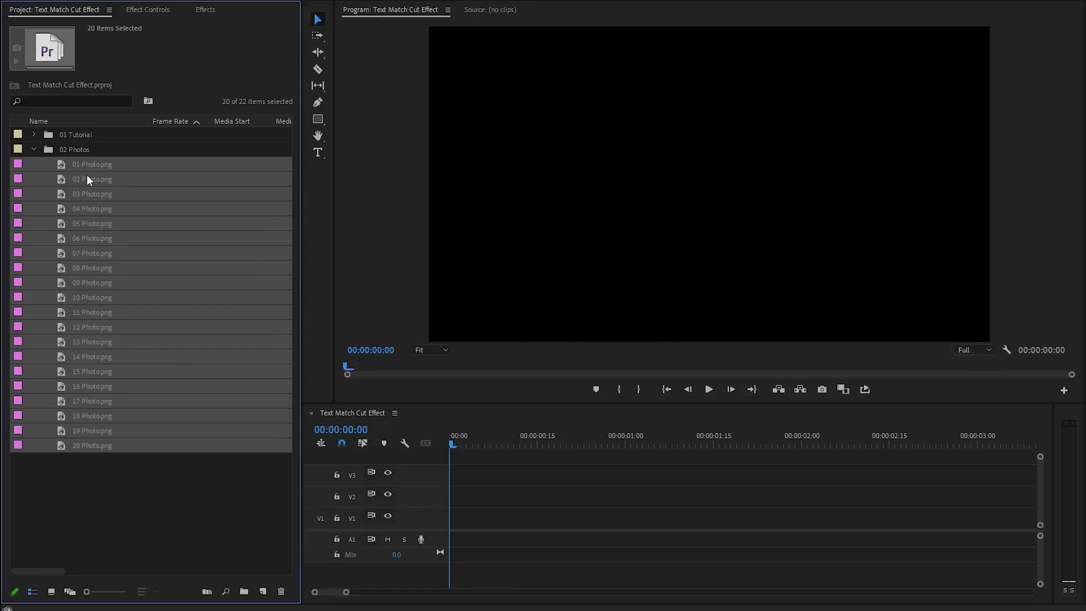
# Place the 20 photos on V1 and extend the last clip to 13 frames
pyautogui.moveTo(240, 370); pyautogui.dragTo(456, 512)
pyautogui.moveTo(469, 450); pyautogui.dragTo(905, 465)
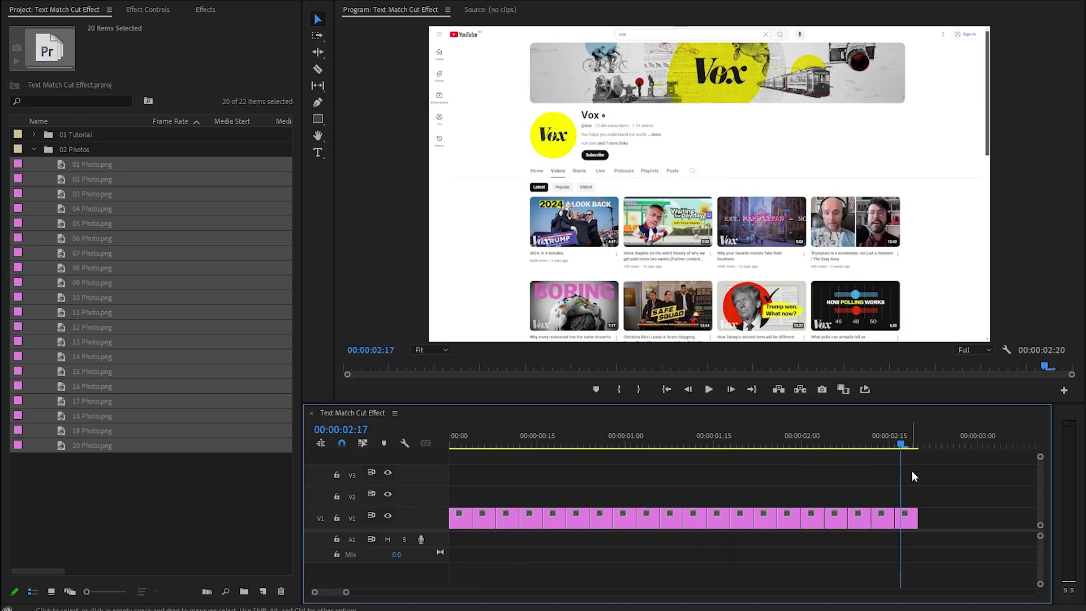
pyautogui.moveTo(914, 529); pyautogui.dragTo(977, 526)
pyautogui.moveTo(901, 443); pyautogui.dragTo(412, 440)
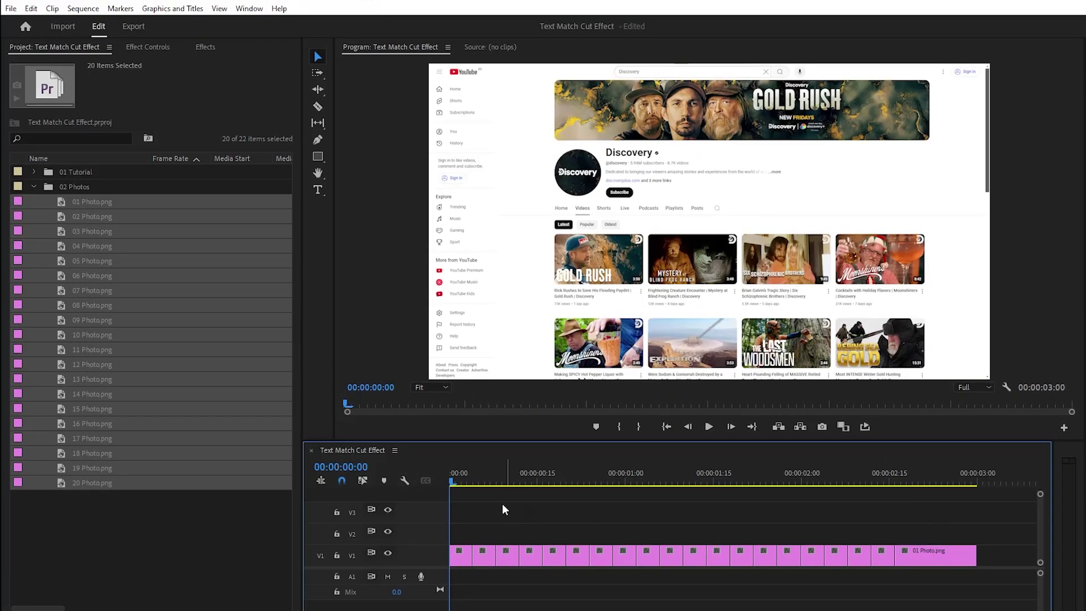
# Turn off Program Monitor snapping and draw a rectangle beside the Subscribe button
pyautogui.click(368, 208)
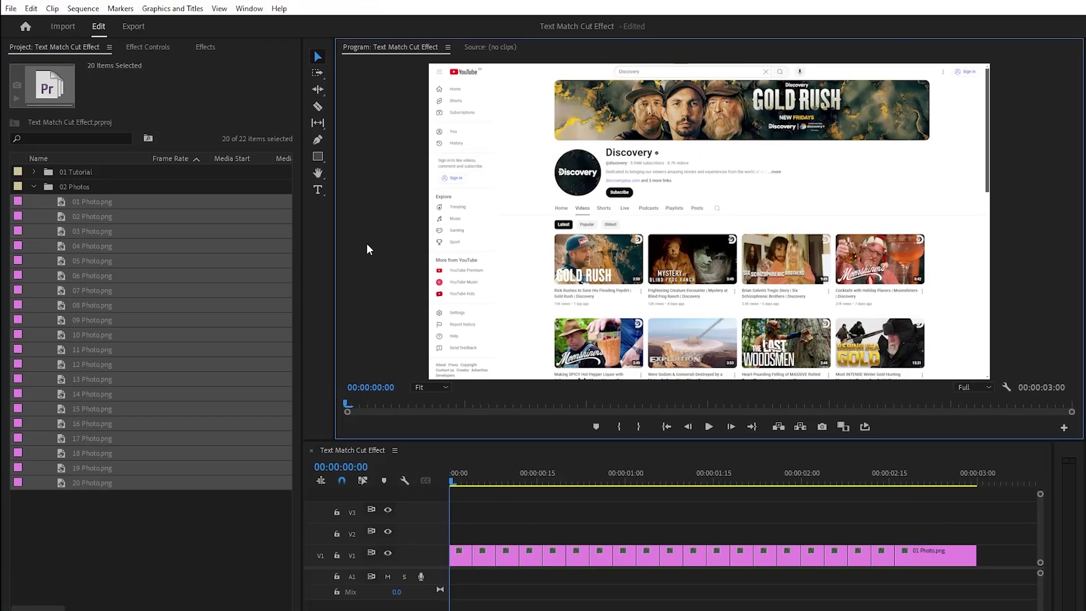
pyautogui.click(220, 8)
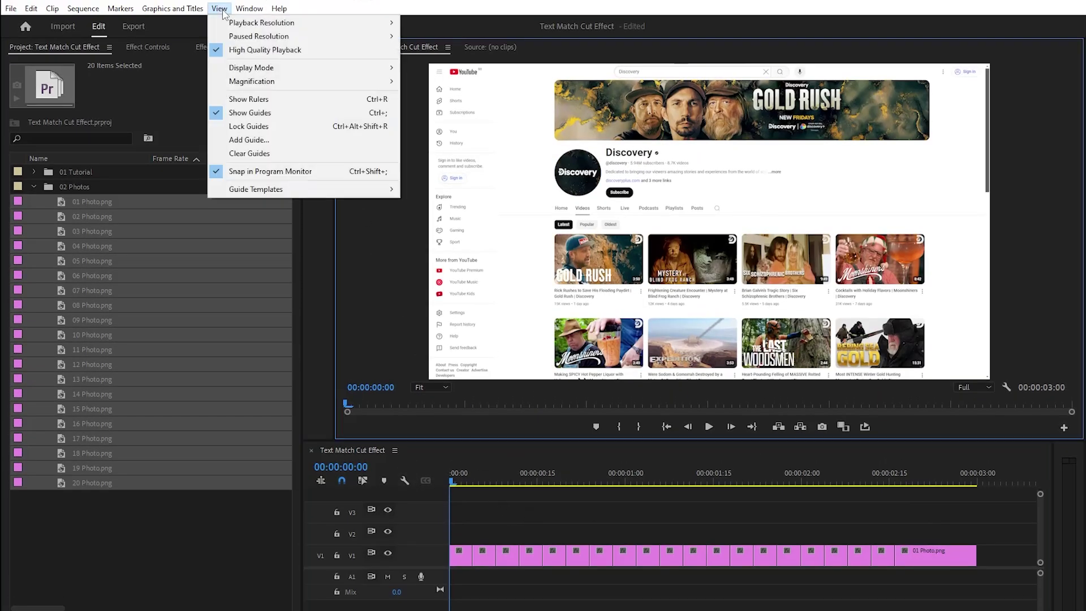
pyautogui.click(326, 173)
pyautogui.moveTo(318, 156); pyautogui.dragTo(374, 157)
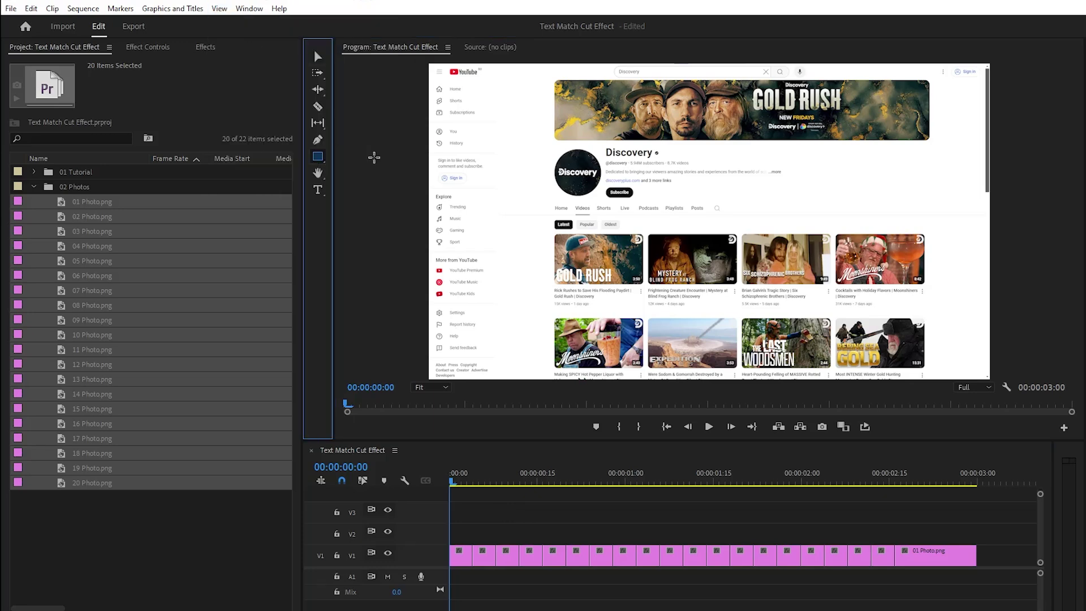
pyautogui.moveTo(652, 193); pyautogui.dragTo(752, 219)
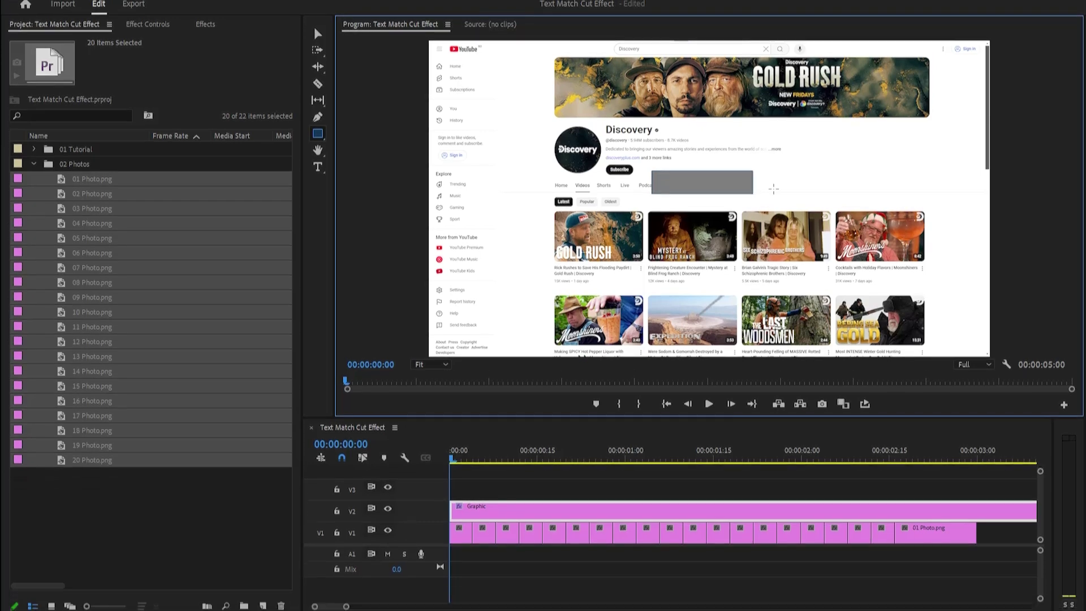
# Remove the rectangle's fill and give it a bright yellow outline
pyautogui.click(318, 37)
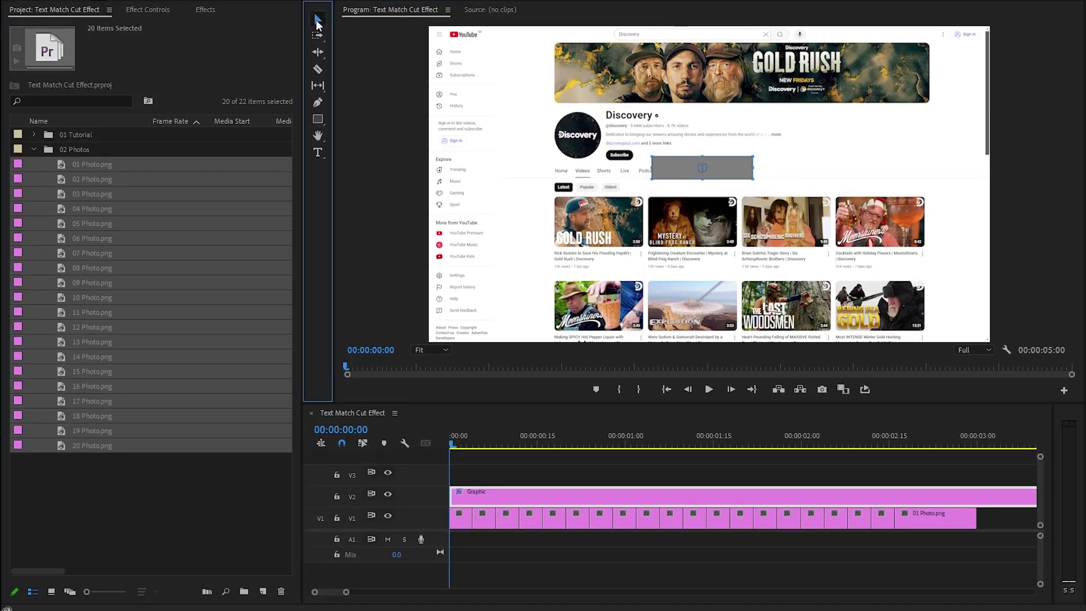
pyautogui.click(153, 9)
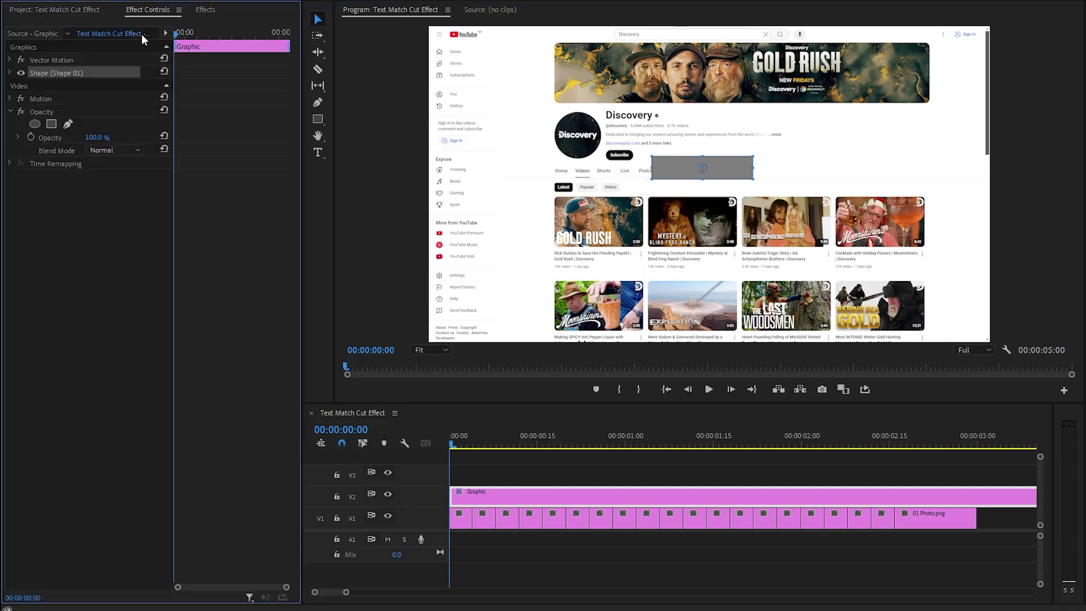
pyautogui.click(9, 73)
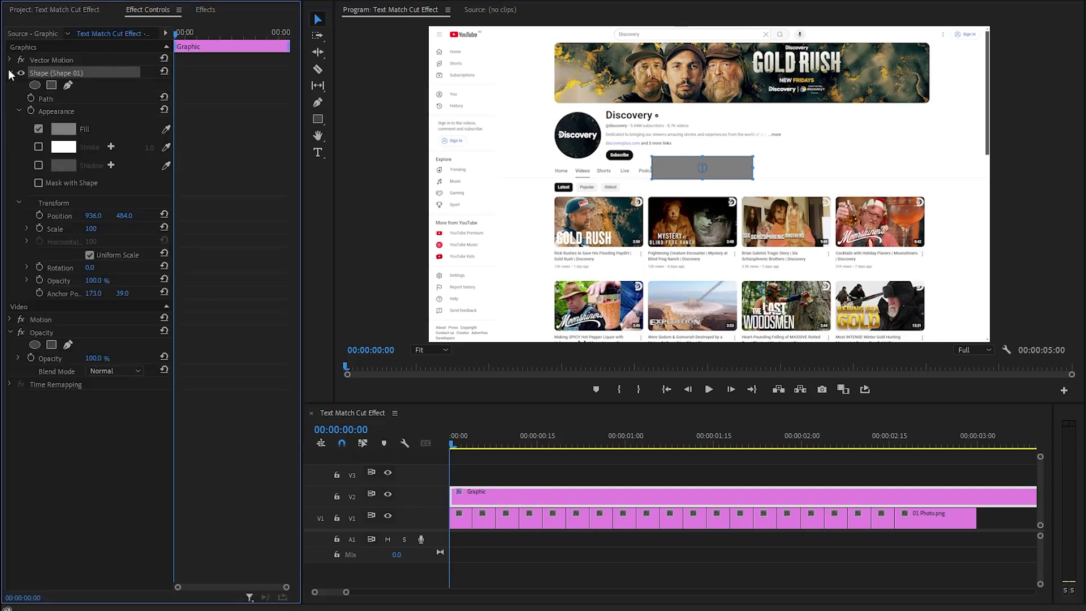
pyautogui.click(39, 129)
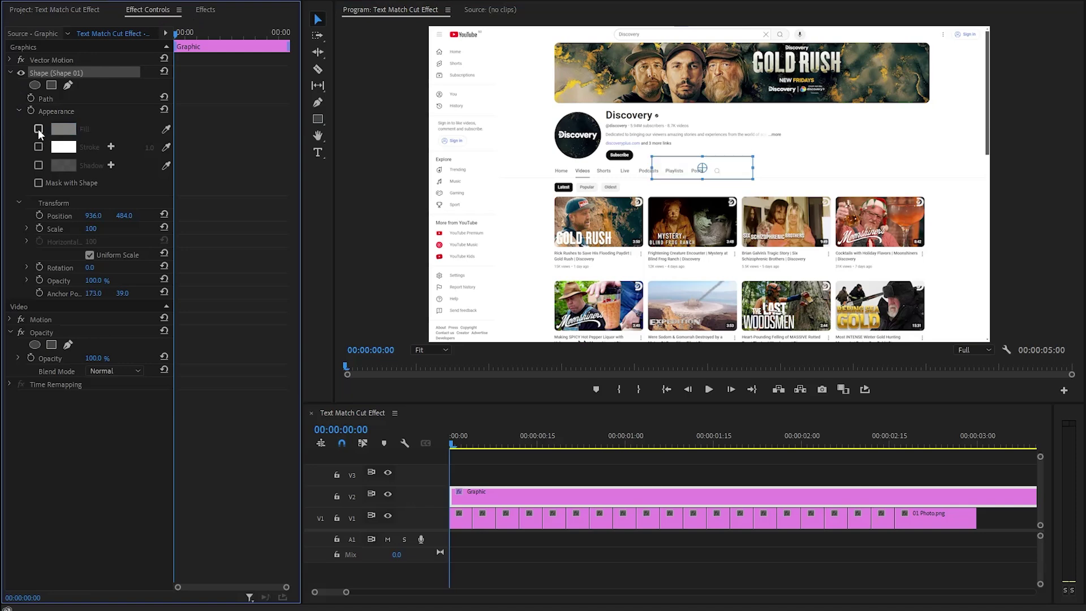
pyautogui.click(39, 147)
pyautogui.click(59, 150)
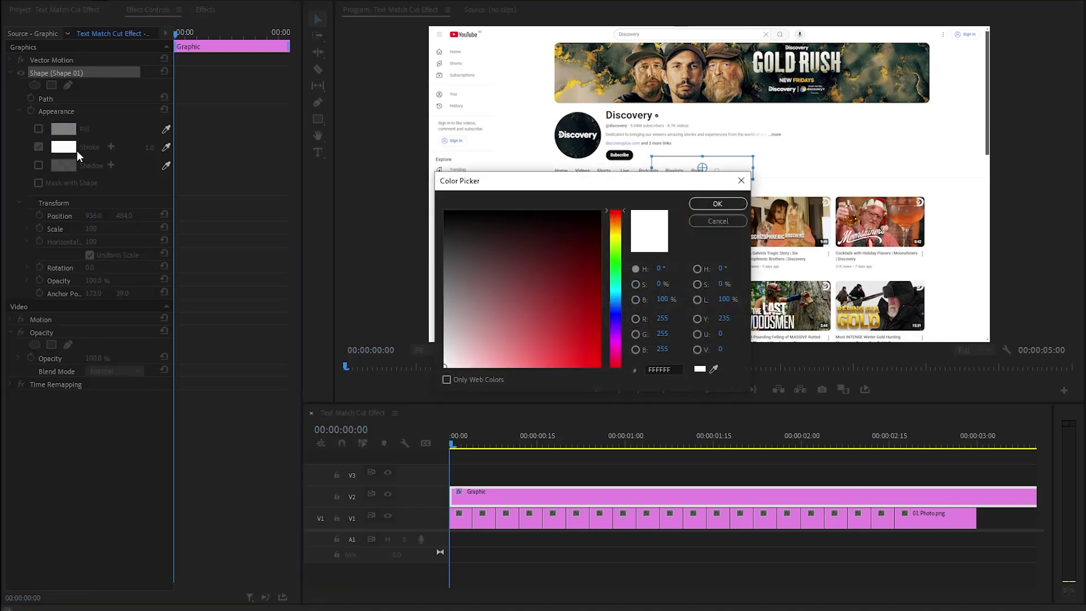
pyautogui.click(620, 233)
pyautogui.click(599, 358)
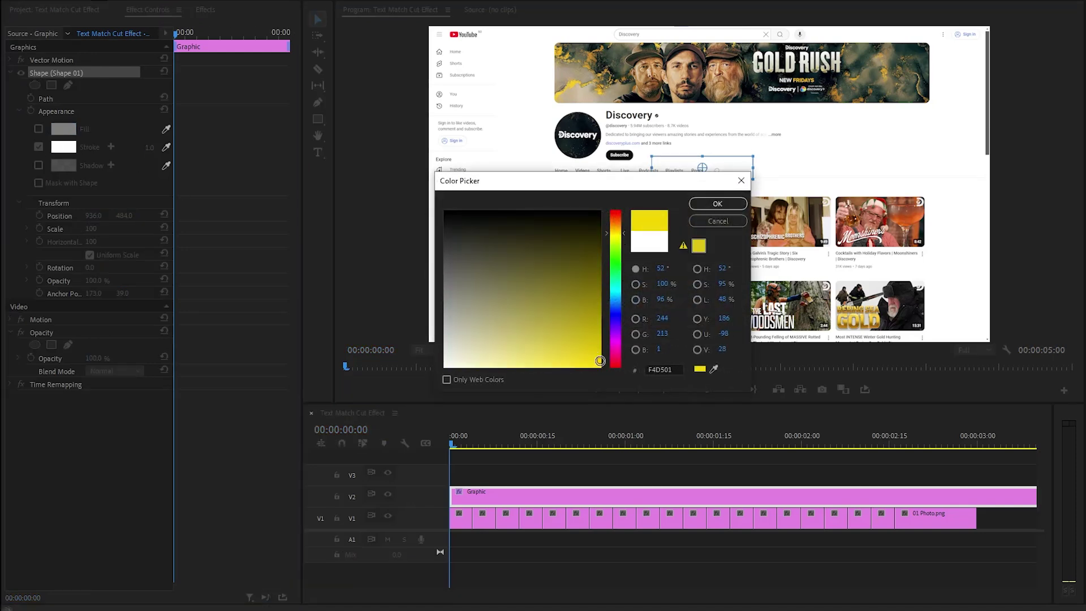
pyautogui.click(702, 205)
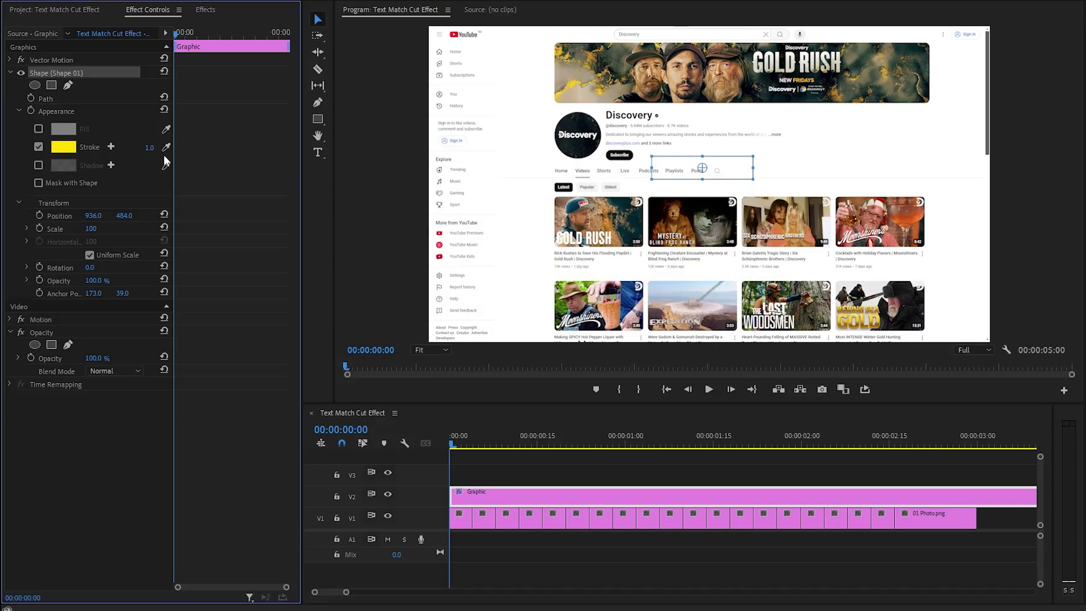
# Set the stroke width to 5 and centre the rectangle at 960, 540
pyautogui.click(149, 147)
pyautogui.write('5')
pyautogui.press('Return')
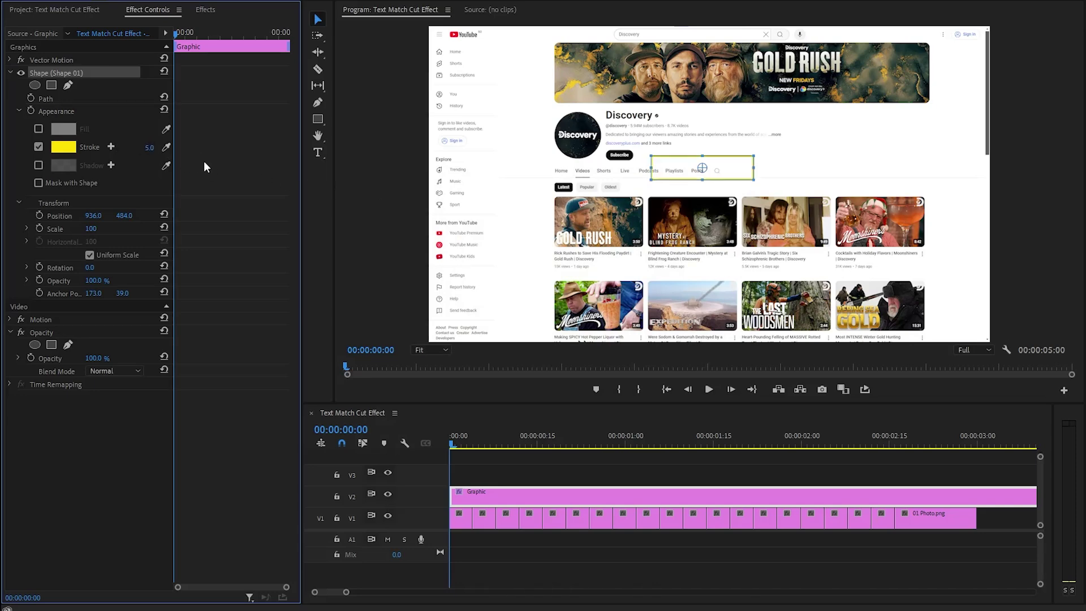
pyautogui.moveTo(717, 162); pyautogui.dragTo(734, 180)
# Zoom the preview to 75% and set the first screenshot to scale 200, position 1346, 939
pyautogui.click(430, 349)
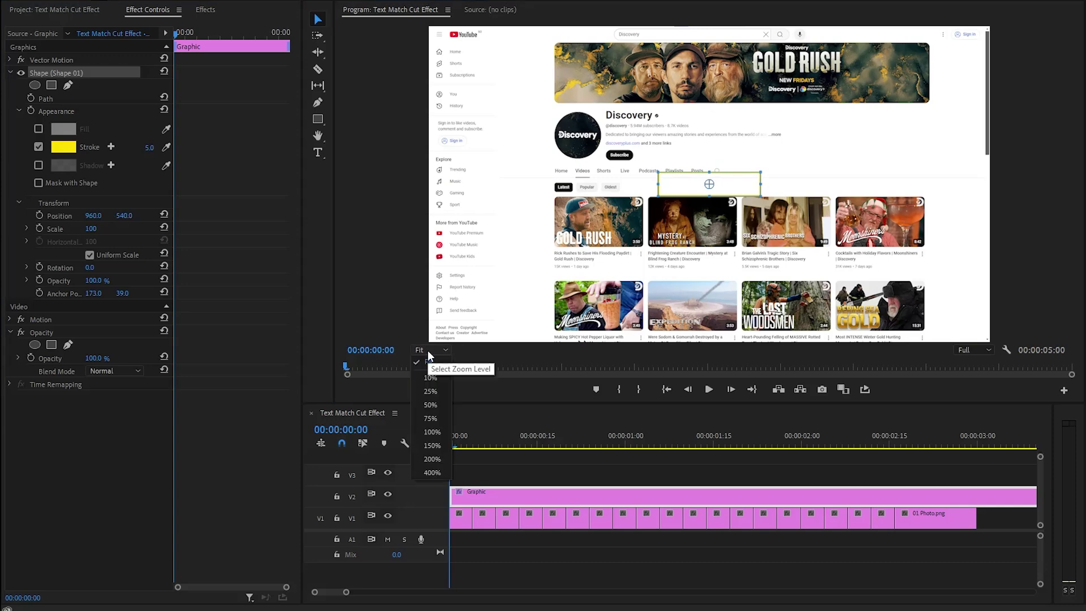
pyautogui.click(426, 417)
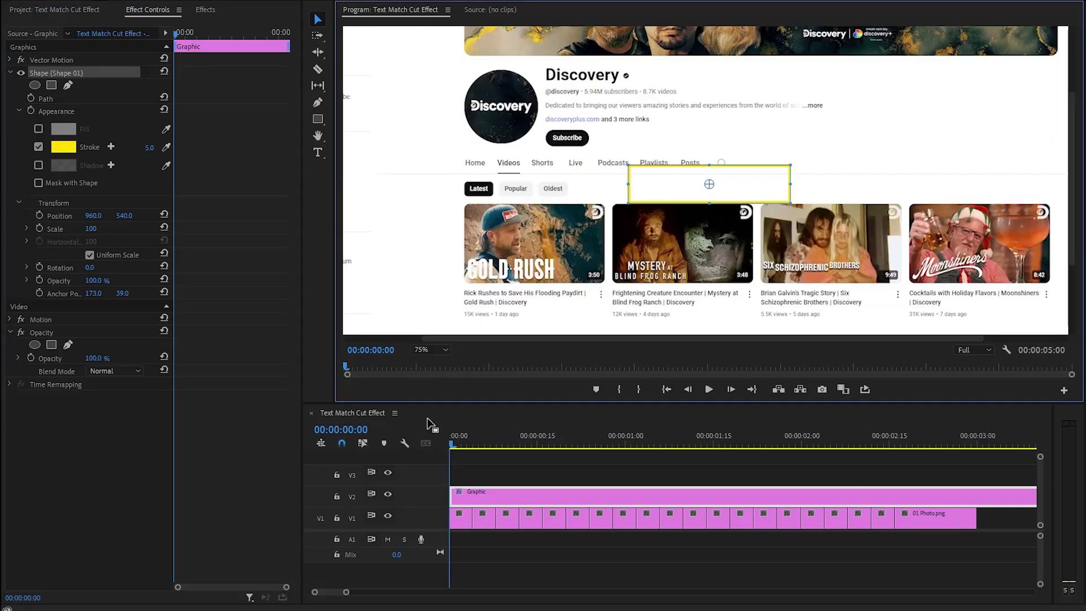
pyautogui.click(458, 516)
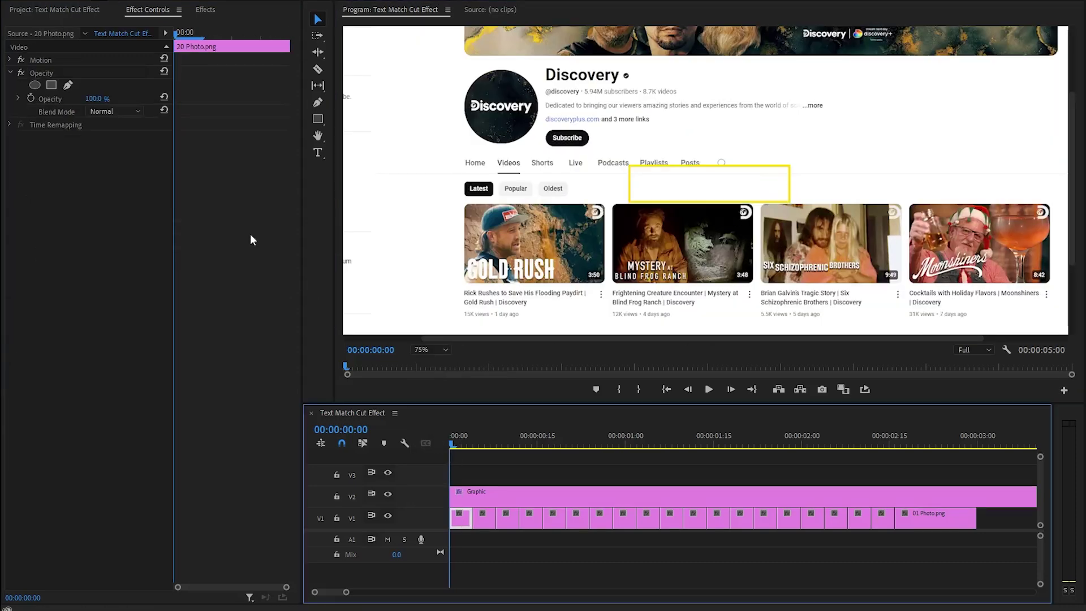
pyautogui.click(10, 60)
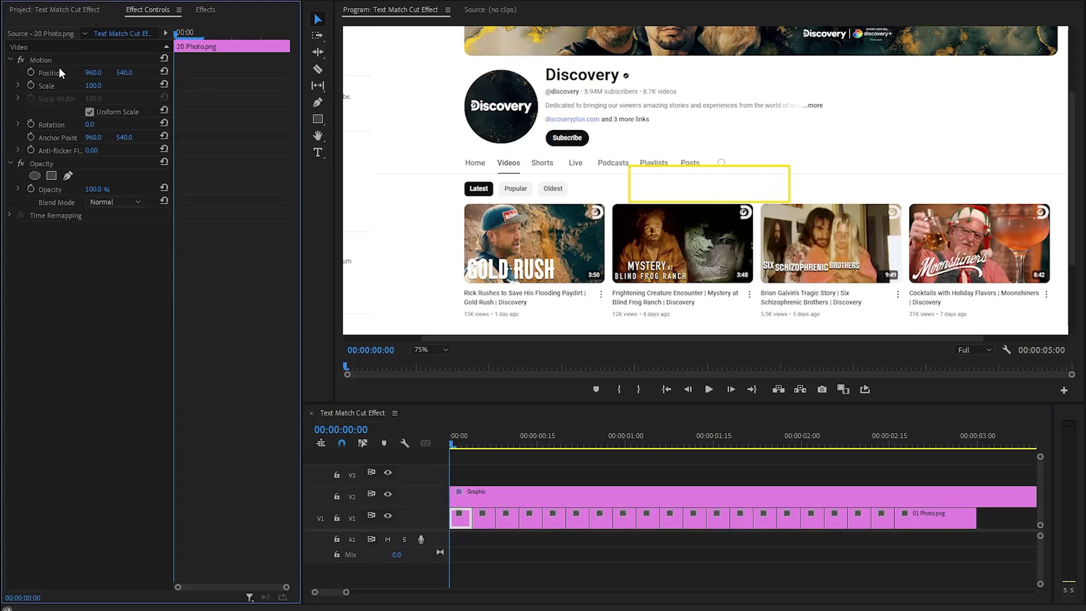
pyautogui.moveTo(94, 86); pyautogui.dragTo(276, 73)
pyautogui.moveTo(124, 72); pyautogui.dragTo(350, 73)
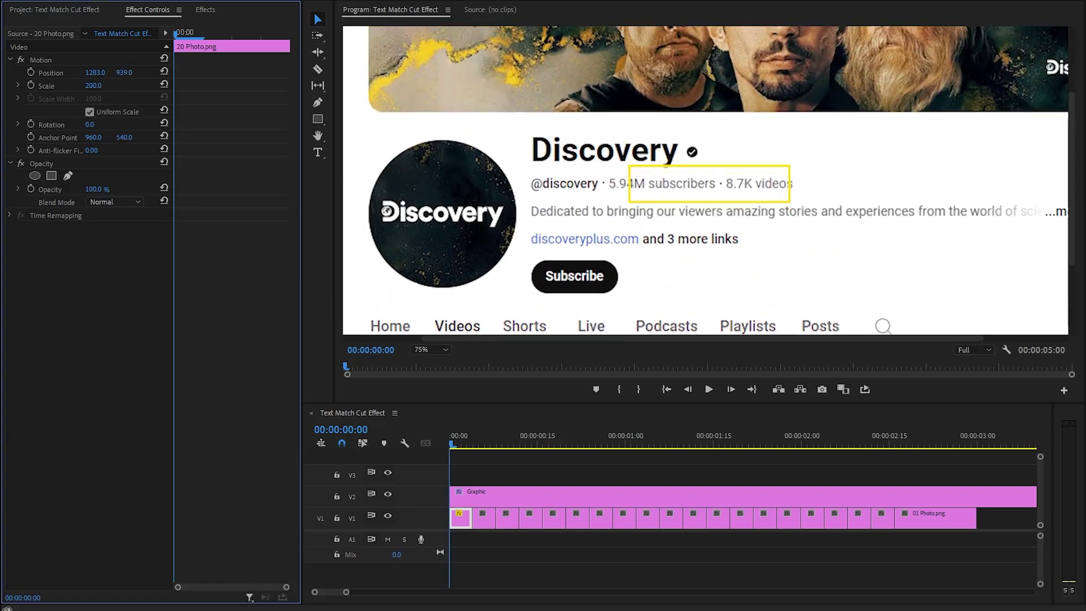
pyautogui.moveTo(95, 72); pyautogui.dragTo(131, 72)
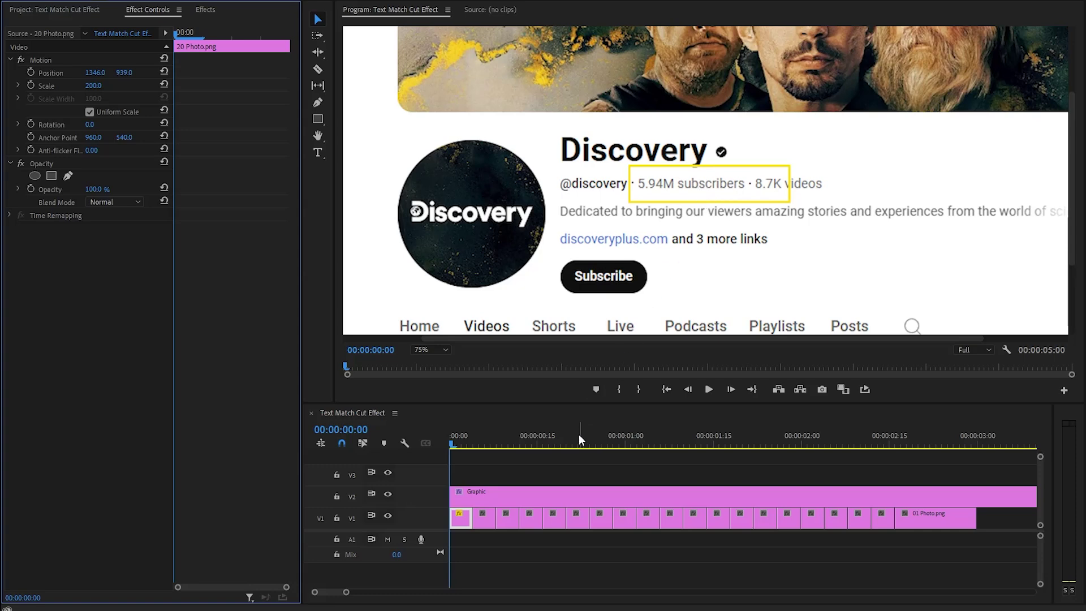
# Replace the rectangle's yellow outline with a matching eyedropped yellow fill
pyautogui.click(538, 496)
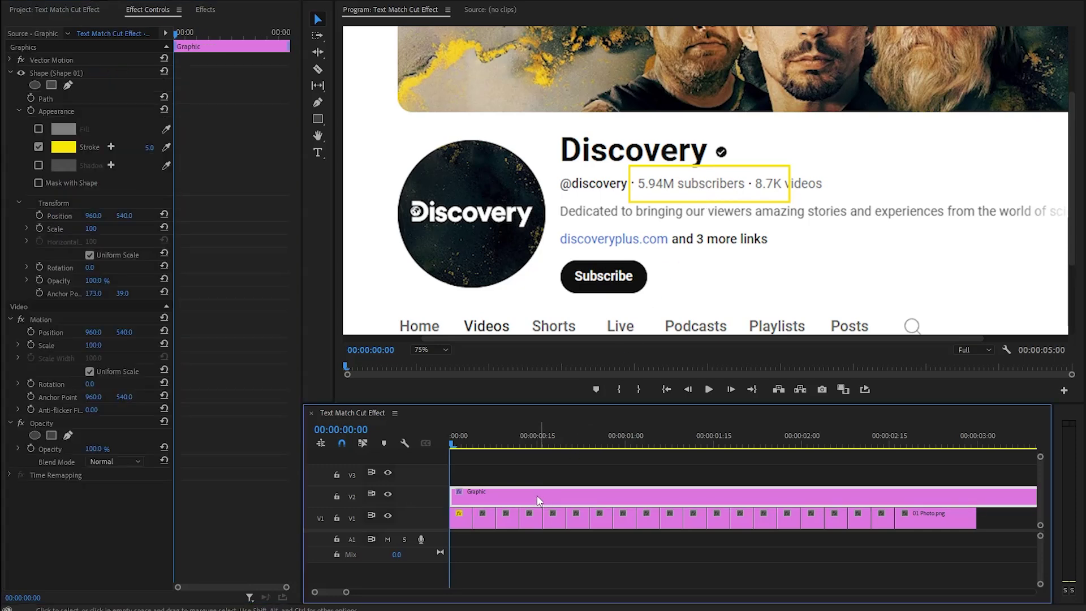
pyautogui.click(39, 146)
pyautogui.click(37, 129)
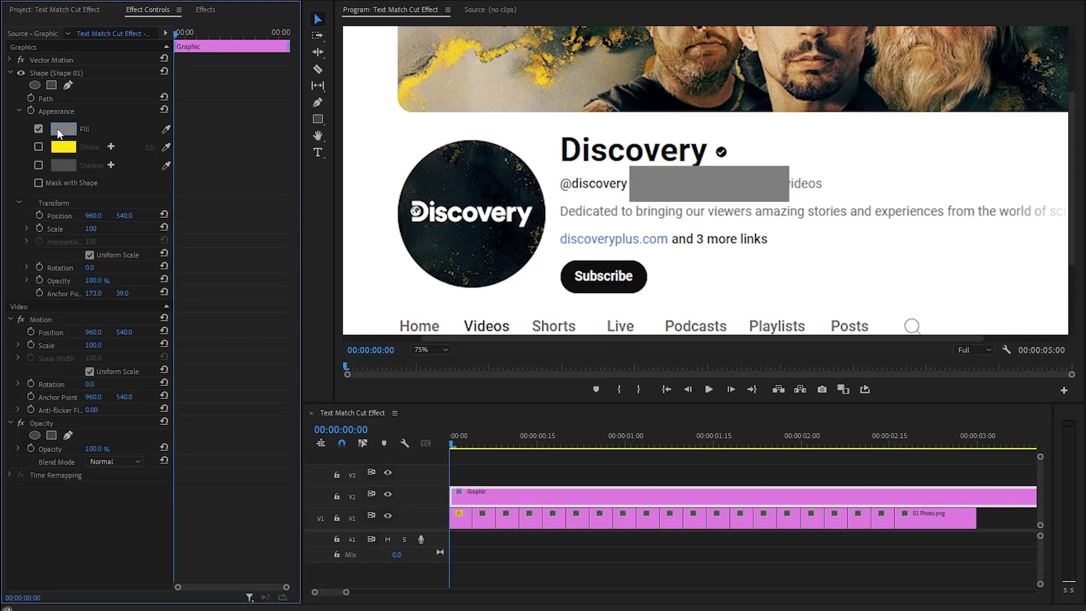
pyautogui.moveTo(169, 126); pyautogui.dragTo(71, 150)
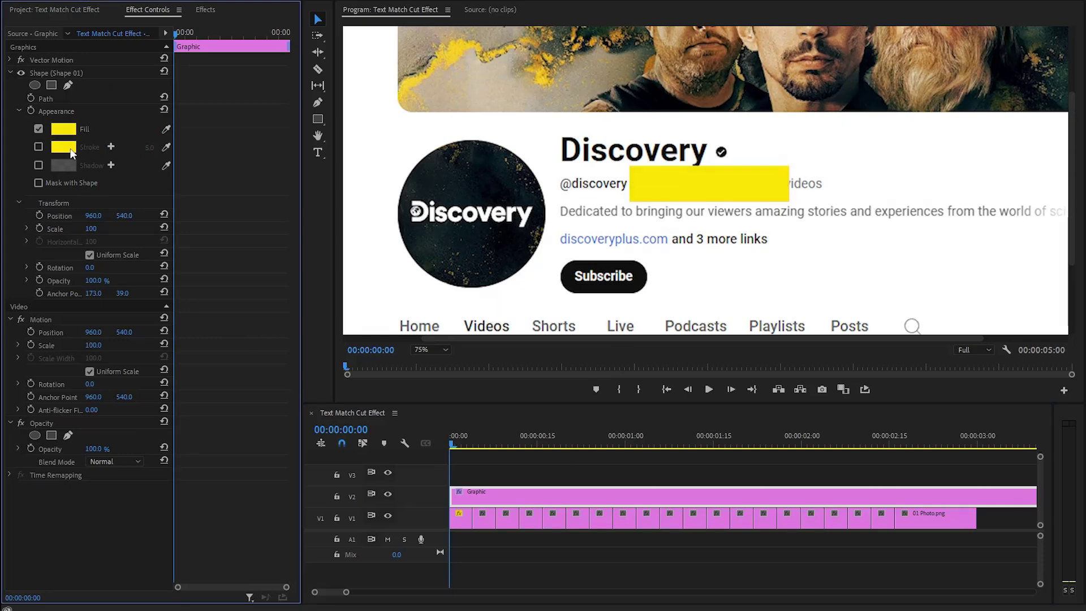
# Set the graphic's Opacity blend mode to Multiply
pyautogui.click(54, 422)
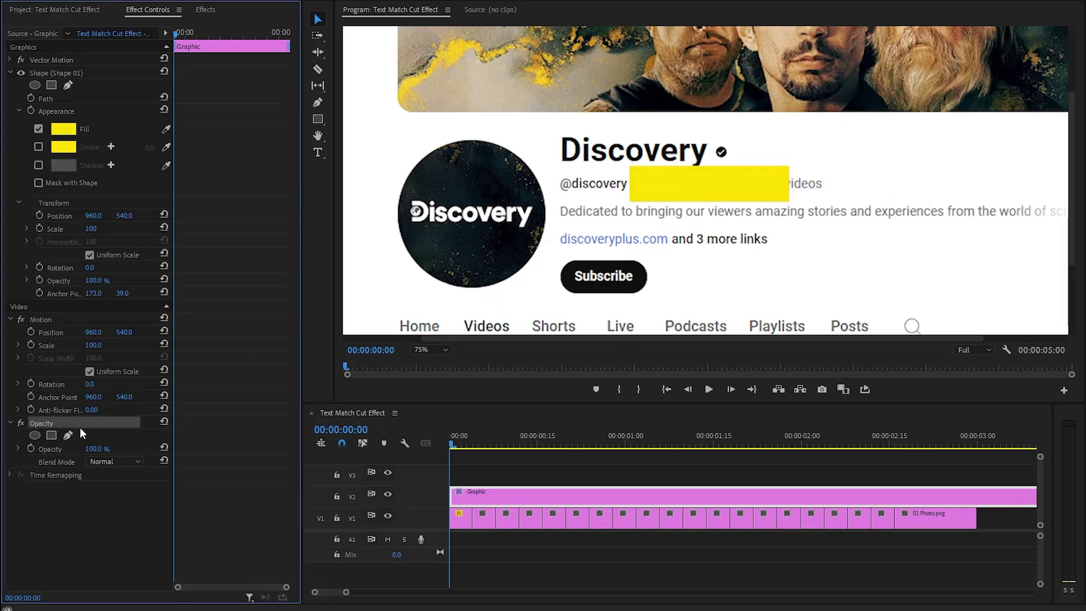
pyautogui.click(99, 461)
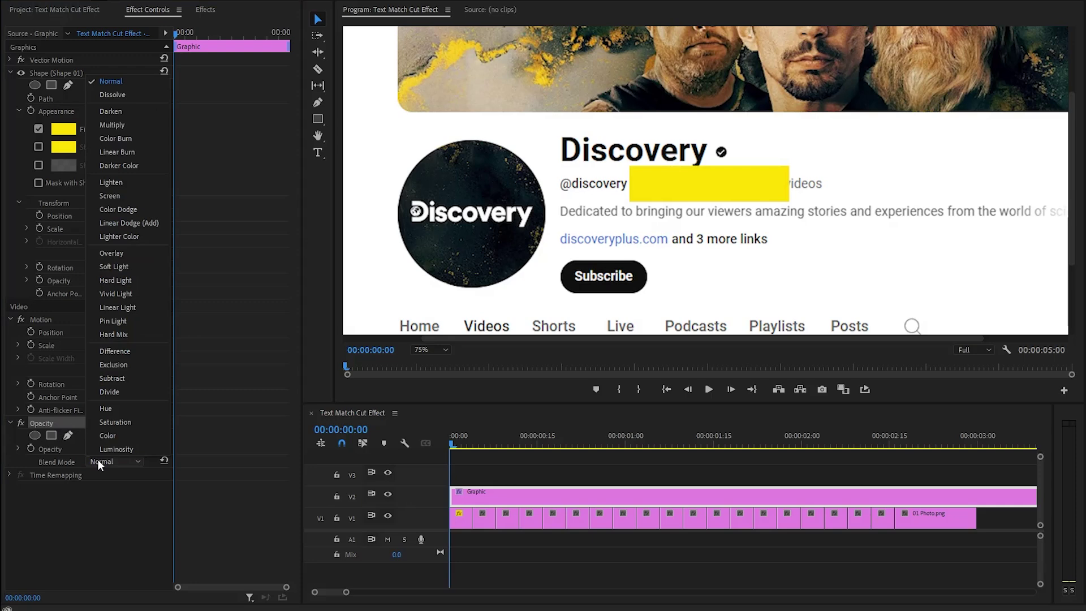
pyautogui.click(115, 125)
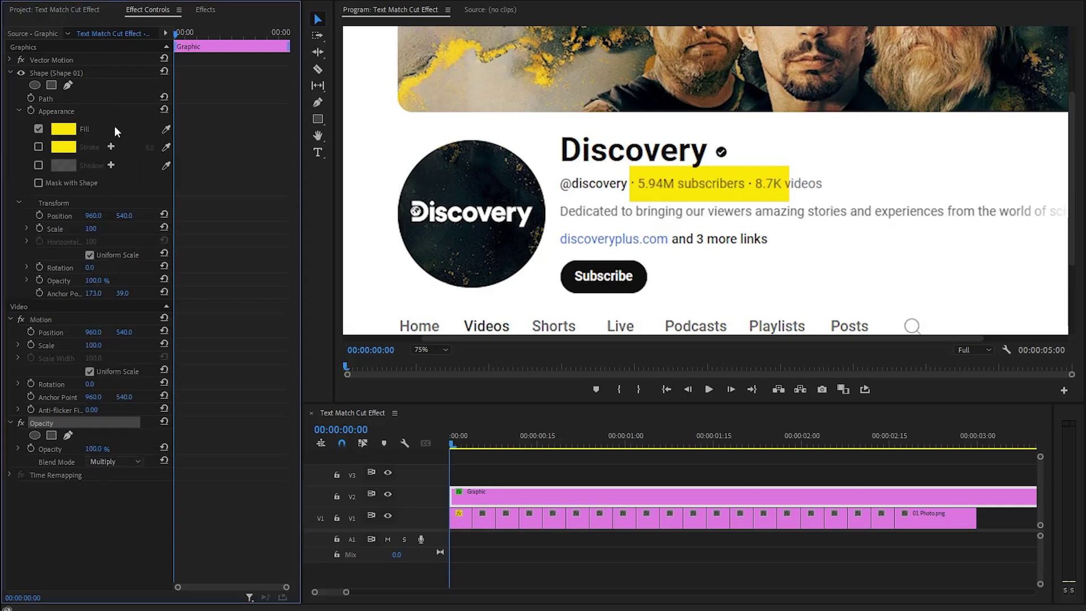
pyautogui.click(85, 73)
# Shrink the yellow box's height and right edge to fit the 5.94M subscribers text
pyautogui.moveTo(711, 168); pyautogui.dragTo(709, 195)
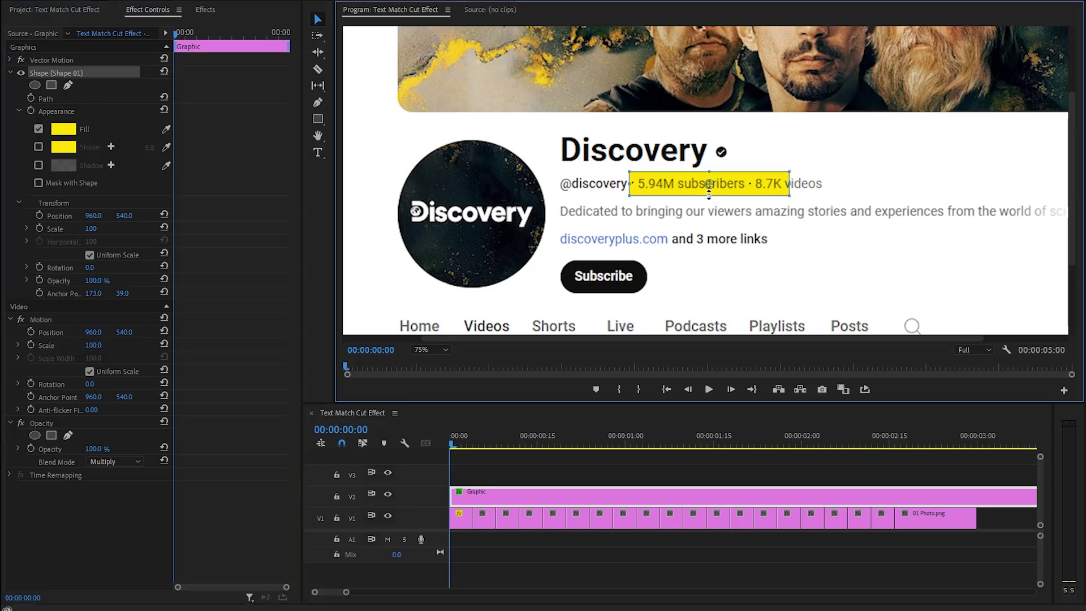
pyautogui.moveTo(790, 187); pyautogui.dragTo(758, 183)
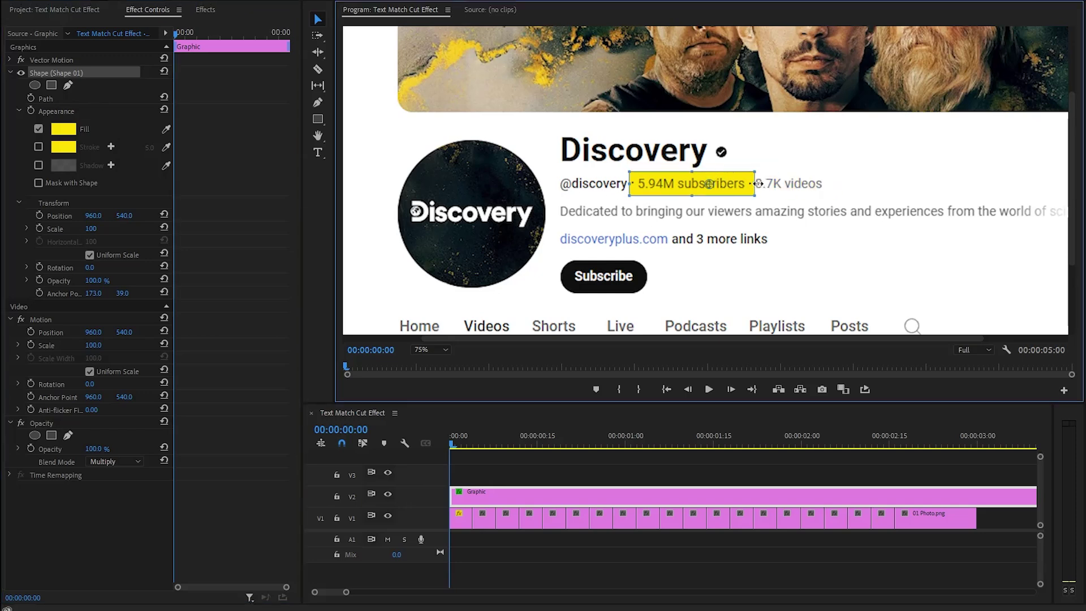
pyautogui.click(807, 191)
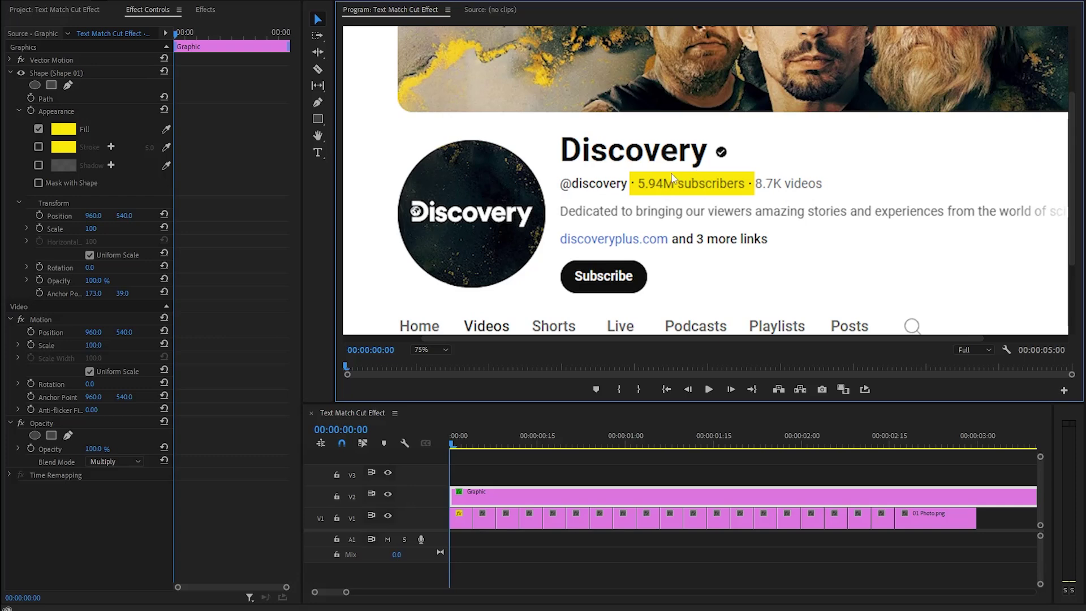
pyautogui.moveTo(453, 446); pyautogui.dragTo(481, 460)
# Set the screenshot under the playhead to scale 200 with vertical position 935
pyautogui.click(484, 517)
pyautogui.click(97, 85)
pyautogui.write('200')
pyautogui.hotkey('shift', 'Tab')
pyautogui.write('935')
pyautogui.press('Return')
pyautogui.press('Down')
# Paste the motion settings onto each following screenshot clip down to 01 Photo.png
pyautogui.hotkey('ctrl', 'v')
pyautogui.press('Down')
pyautogui.hotkey('ctrl', 'v')
pyautogui.press('Down')
pyautogui.hotkey('ctrl', 'v')
pyautogui.press('Down')
pyautogui.hotkey('ctrl', 'v')
pyautogui.press('Down')
pyautogui.hotkey('ctrl', 'v')
pyautogui.press('Down')
pyautogui.hotkey('ctrl', 'v')
pyautogui.press('Down')
pyautogui.hotkey('ctrl', 'v')
pyautogui.press('Down')
pyautogui.hotkey('ctrl', 'v')
pyautogui.press('Down')
pyautogui.hotkey('ctrl', 'v')
pyautogui.press('Down')
pyautogui.hotkey('ctrl', 'v')
pyautogui.press('Down')
pyautogui.hotkey('ctrl', 'v')
pyautogui.press('Down')
pyautogui.hotkey('ctrl', 'v')
pyautogui.press('Down')
pyautogui.hotkey('ctrl', 'v')
pyautogui.press('Down')
pyautogui.hotkey('ctrl', 'v')
pyautogui.press('Down')
pyautogui.hotkey('ctrl', 'v')
pyautogui.press('Down')
pyautogui.hotkey('ctrl', 'v')
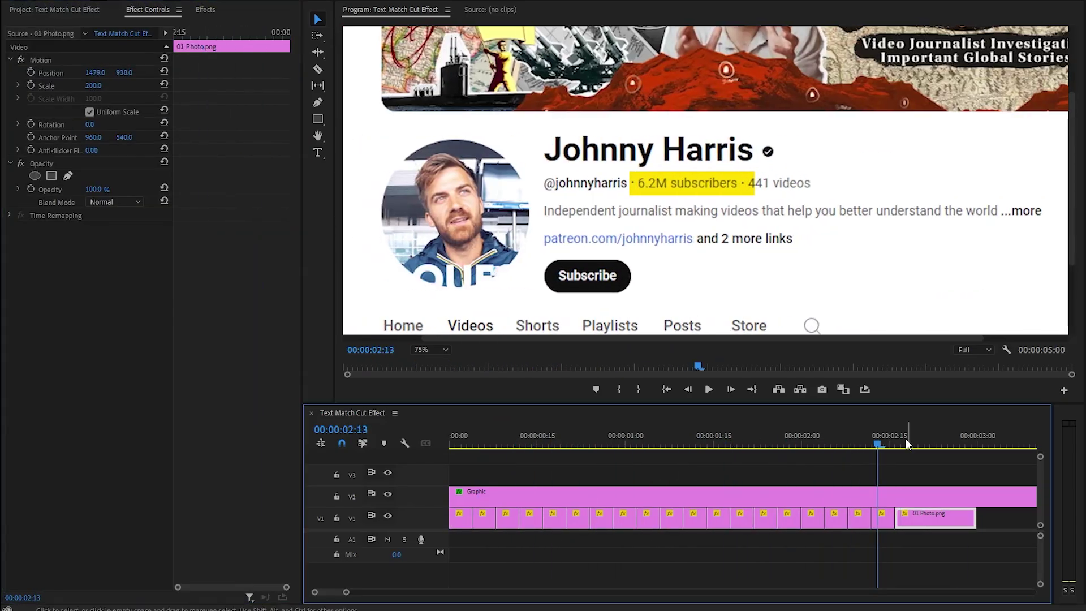
pyautogui.press('Down')
pyautogui.hotkey('ctrl', 'v')
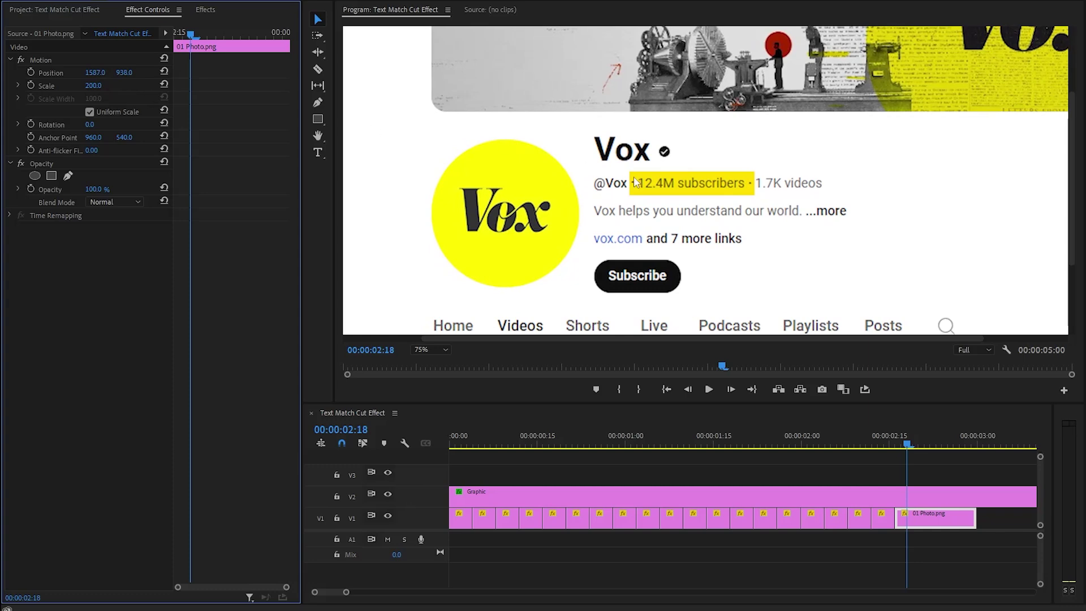
# Fit the Program monitor view and trim the Graphic clip to end with 01 Photo.png
pyautogui.click(430, 353)
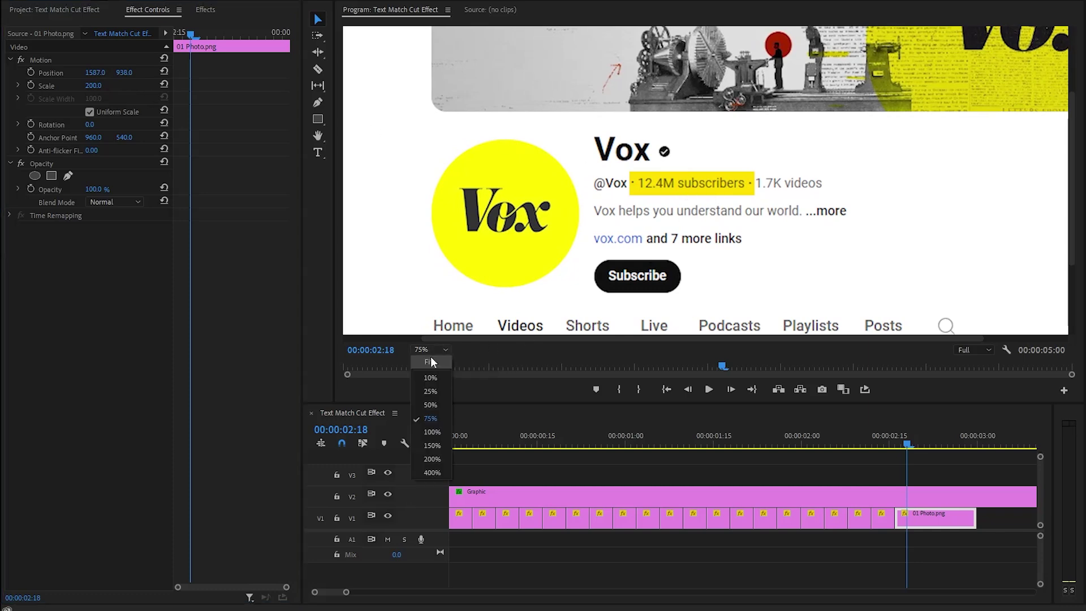
pyautogui.click(431, 362)
pyautogui.moveTo(347, 591); pyautogui.dragTo(357, 592)
pyautogui.moveTo(1011, 497); pyautogui.dragTo(787, 498)
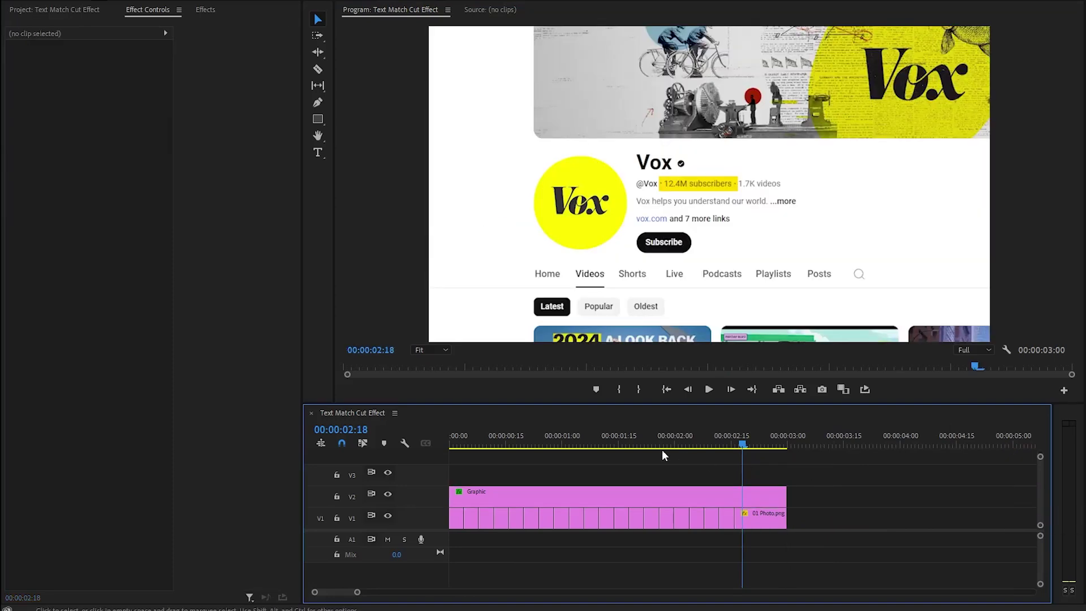
# Play the full match cut from the sequence start to preview it
pyautogui.moveTo(684, 447); pyautogui.dragTo(413, 439)
pyautogui.press('space')
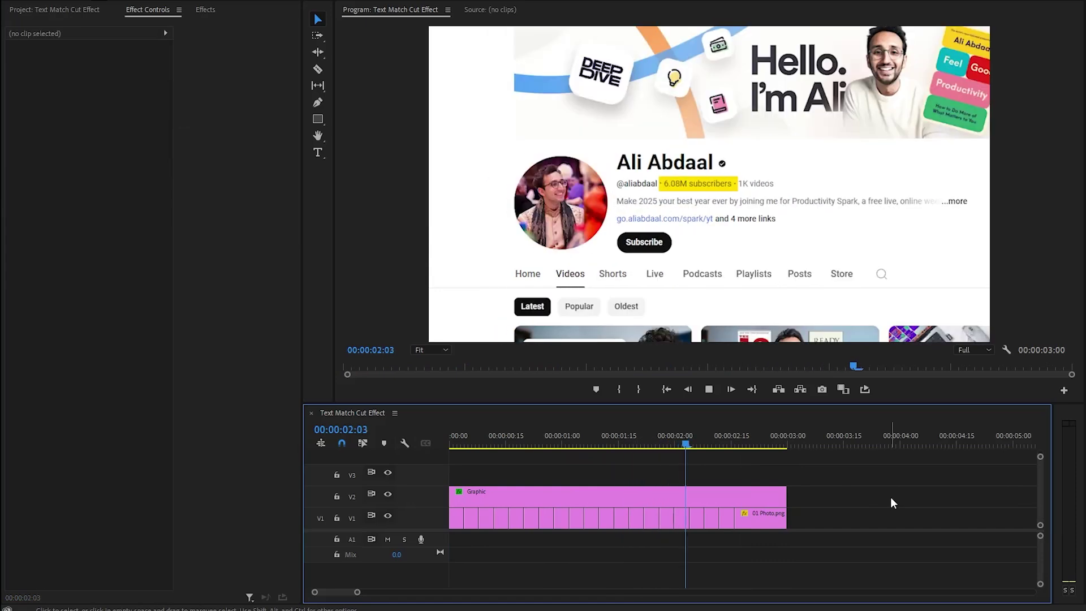
pyautogui.press('space')
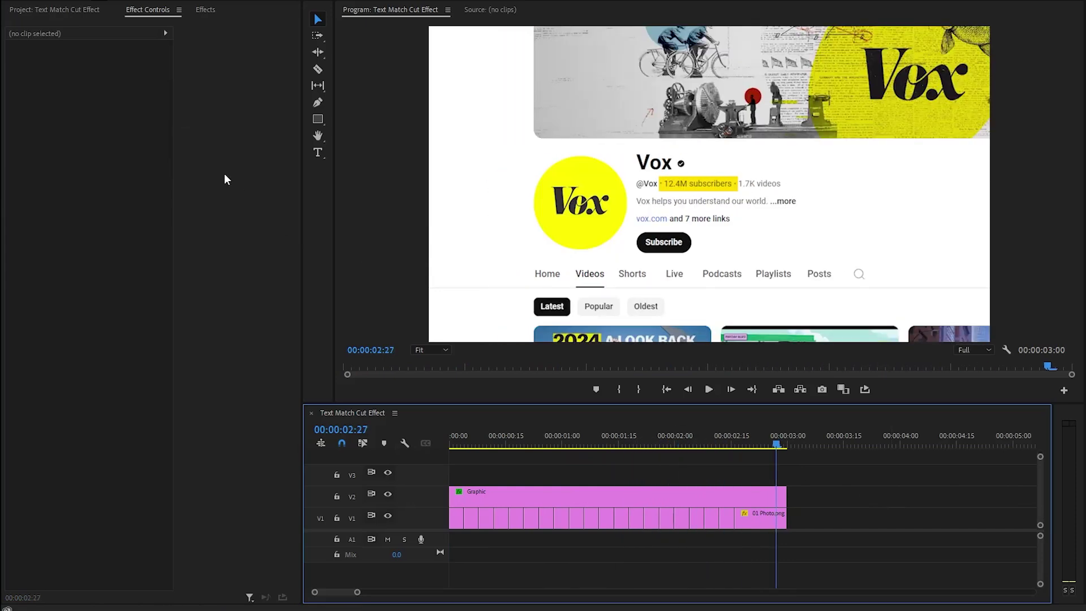
pyautogui.click(75, 8)
# Create a new Adjustment Layer with default settings and place it on track V3
pyautogui.click(34, 149)
pyautogui.rightClick(69, 226)
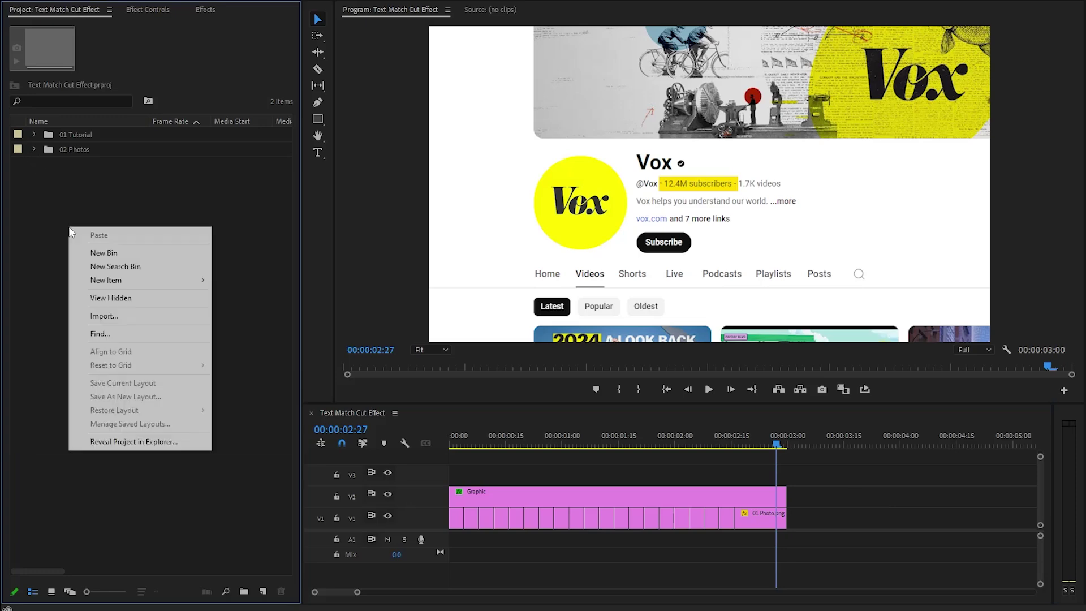
pyautogui.moveTo(147, 279)
pyautogui.click(257, 321)
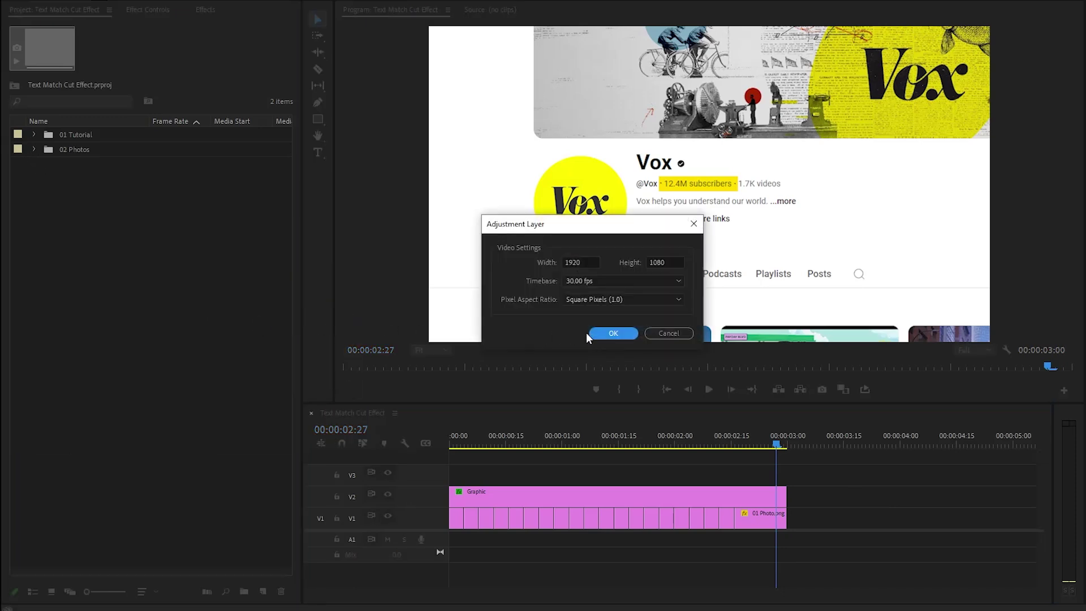
pyautogui.click(597, 334)
pyautogui.moveTo(64, 170); pyautogui.dragTo(483, 473)
# Cut the adjustment layer where the Graphic ends and delete the leftover piece
pyautogui.press('c')
pyautogui.click(786, 476)
pyautogui.press('v')
pyautogui.click(820, 476)
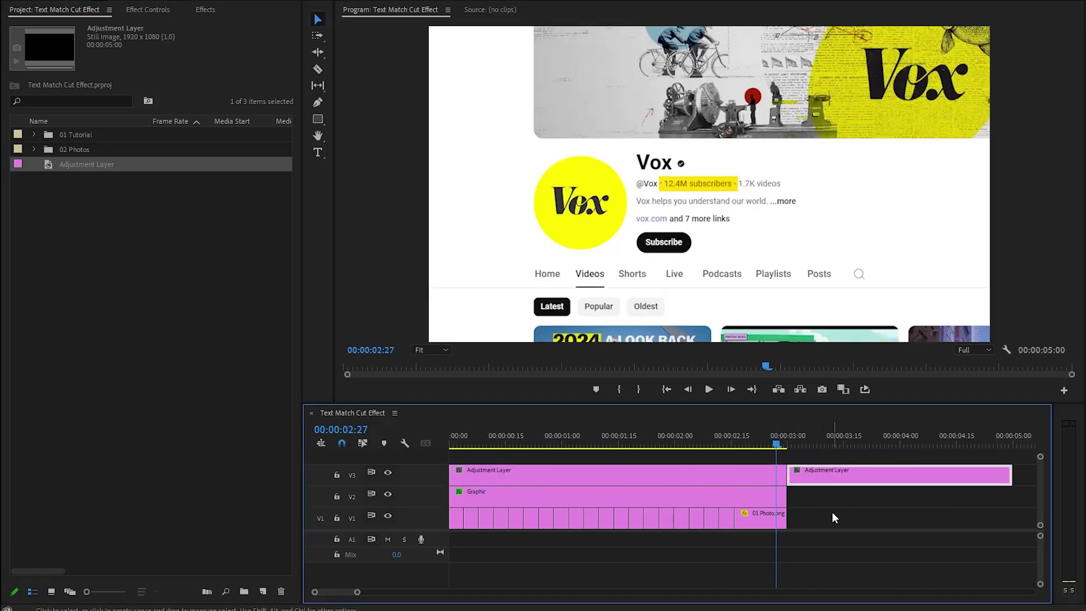
pyautogui.press('Delete')
# Select the V3 adjustment layer and find the Basic 3D effect by searching 'Basic'
pyautogui.click(710, 482)
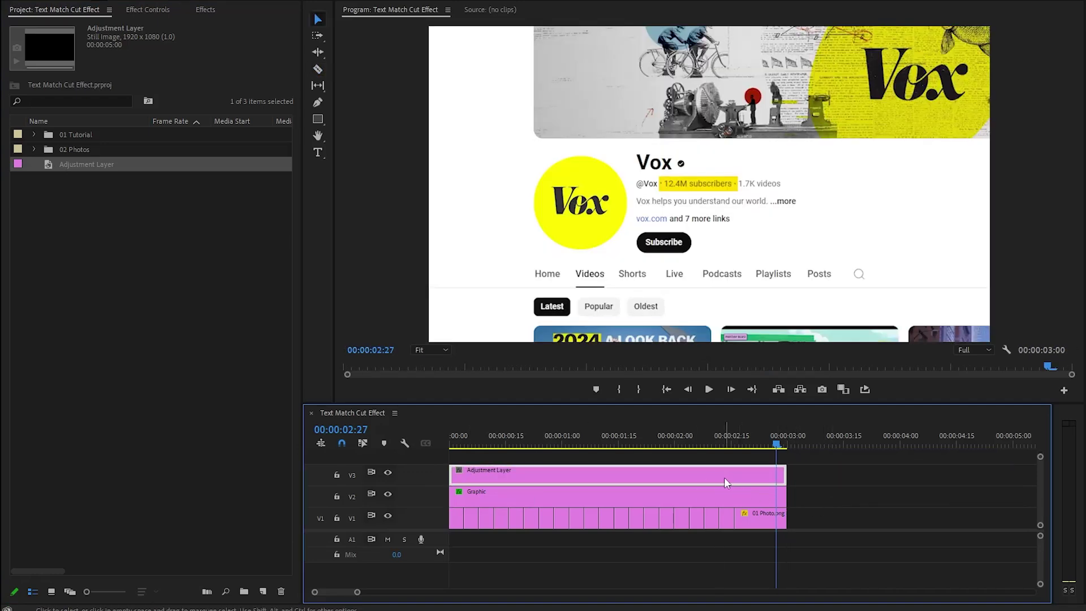
pyautogui.click(205, 10)
pyautogui.click(120, 23)
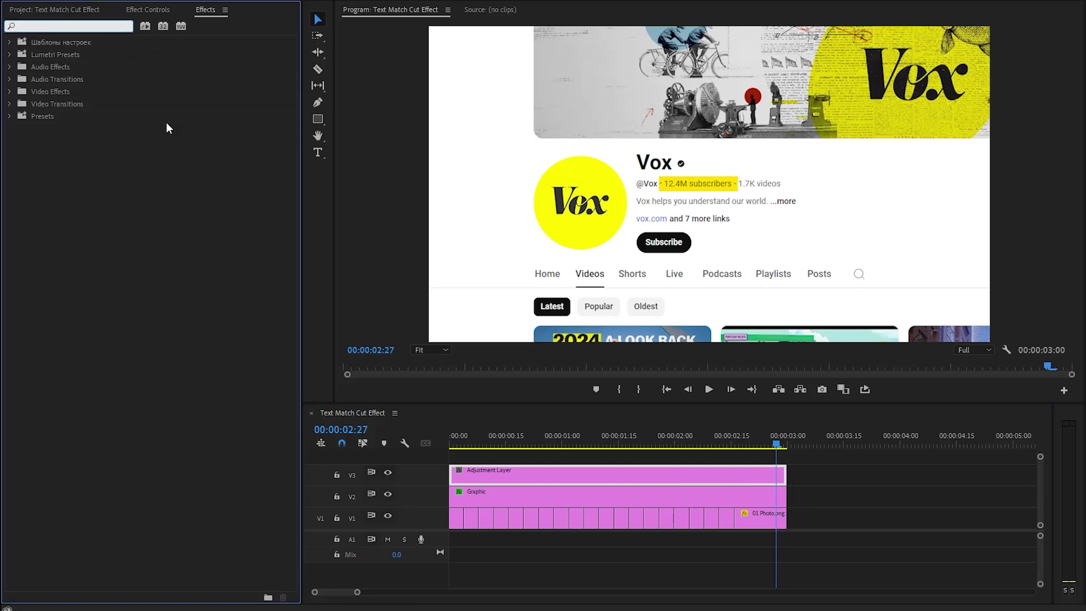
pyautogui.write('Basic')
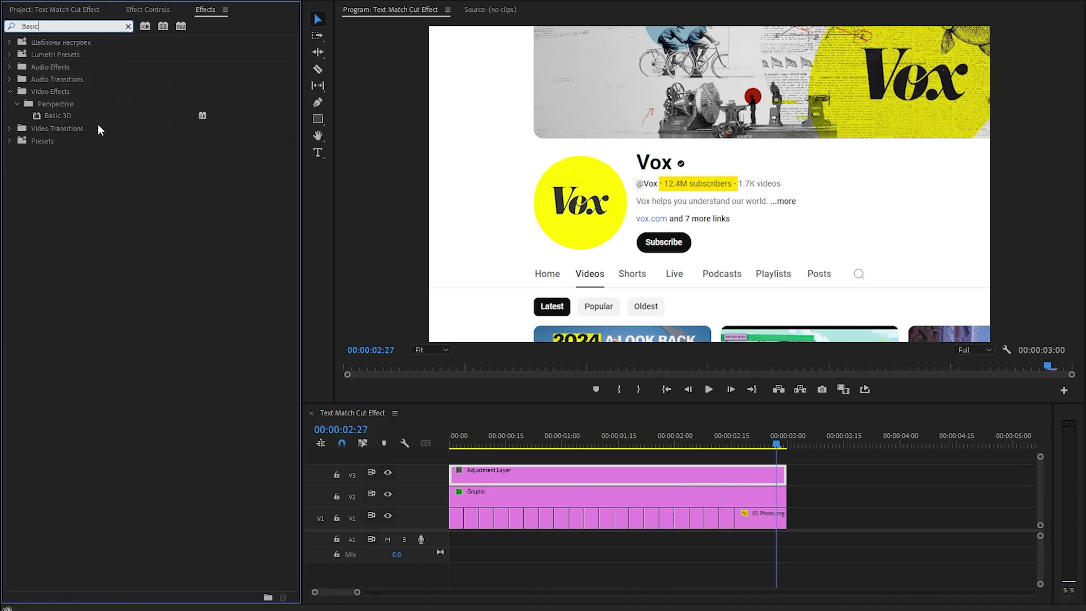
pyautogui.click(68, 115)
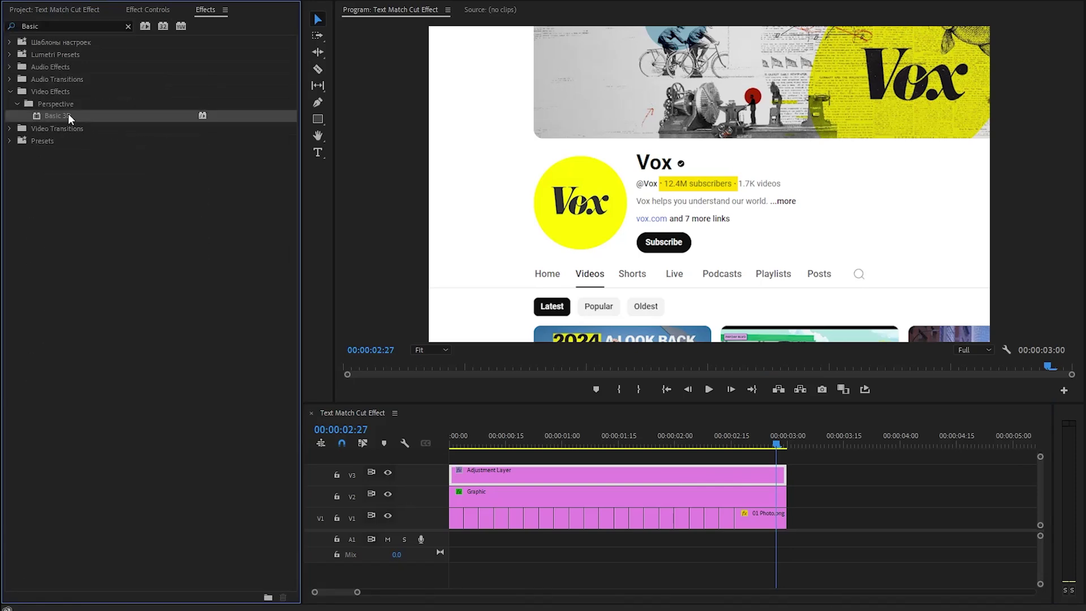
# Search 'Transf' to pick Distort > Transform, then view the adjustment layer's Effect Controls
pyautogui.click(128, 27)
pyautogui.write('Trans')
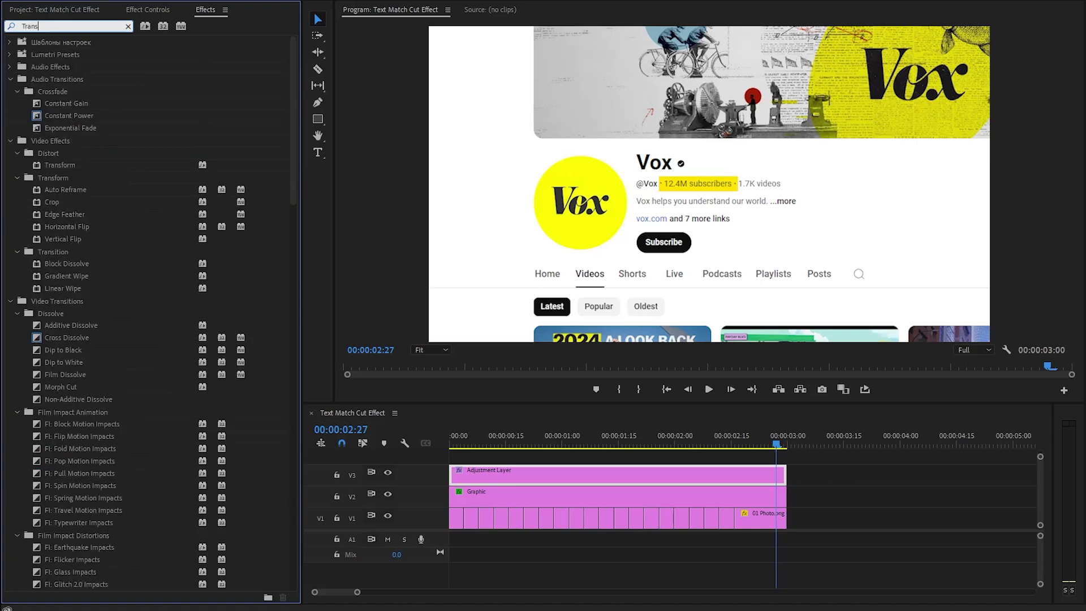
pyautogui.write('form')
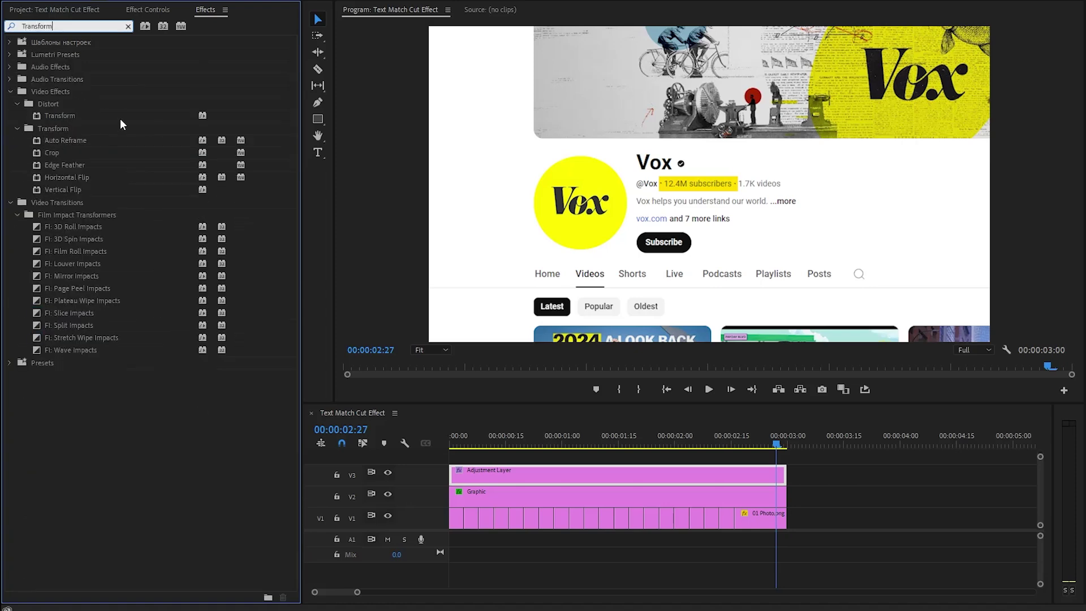
pyautogui.click(58, 115)
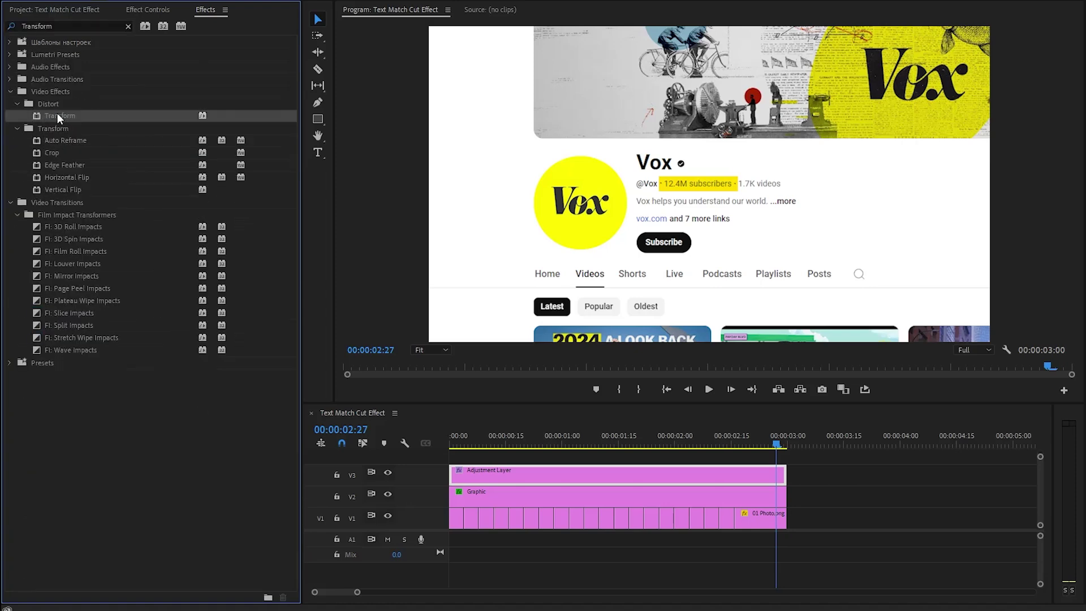
pyautogui.click(145, 9)
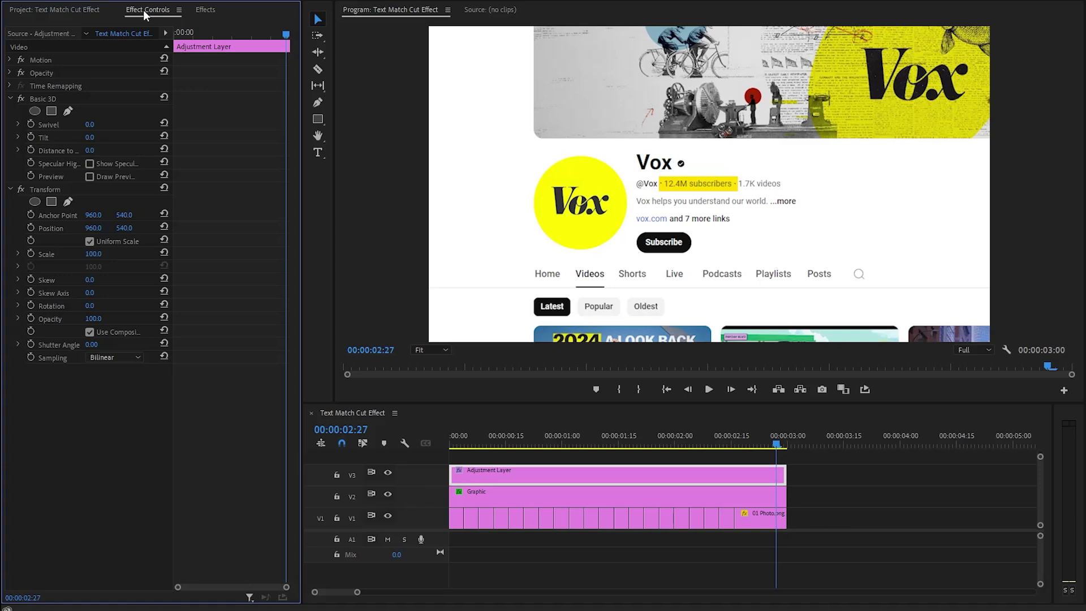
# At 00:00:00:00 keyframe Swivel 7° and Tilt -25°, and set Distance to Image -23
pyautogui.moveTo(210, 36); pyautogui.dragTo(171, 43)
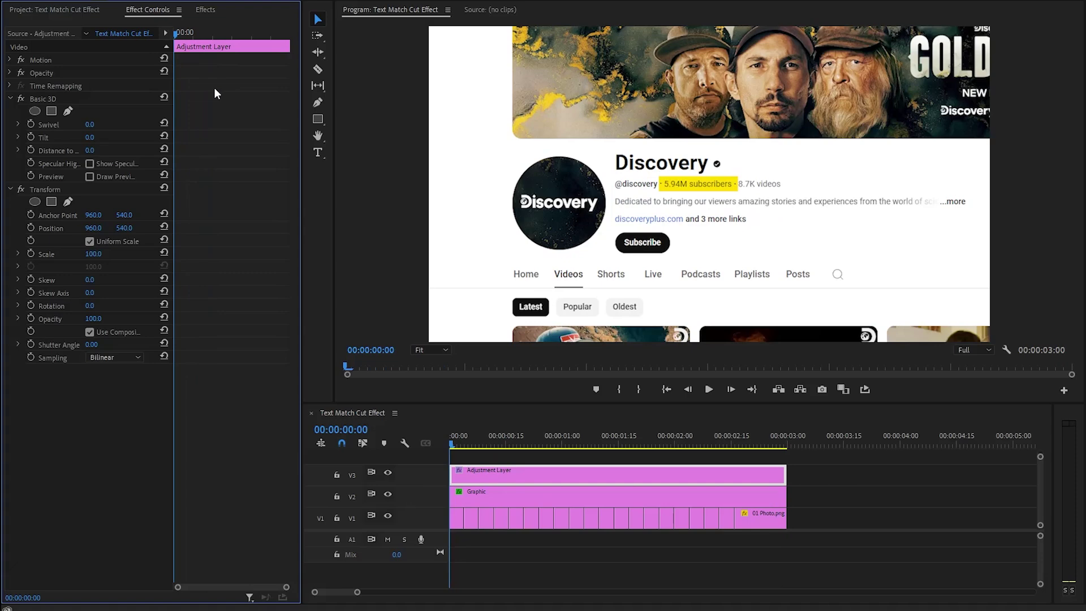
pyautogui.click(30, 122)
pyautogui.click(31, 135)
pyautogui.click(86, 124)
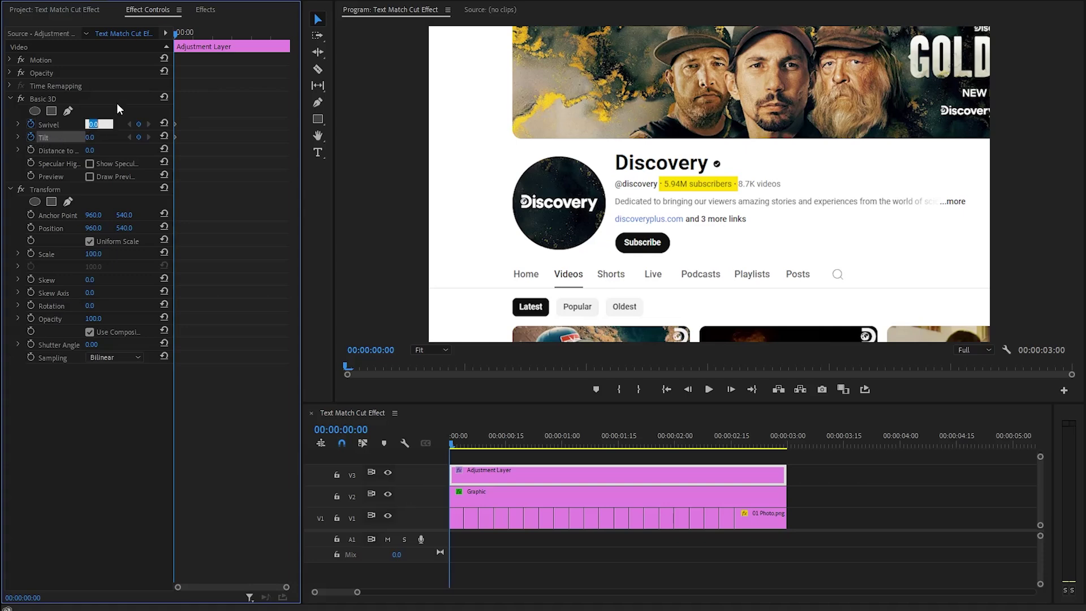
pyautogui.write('7')
pyautogui.press('Tab')
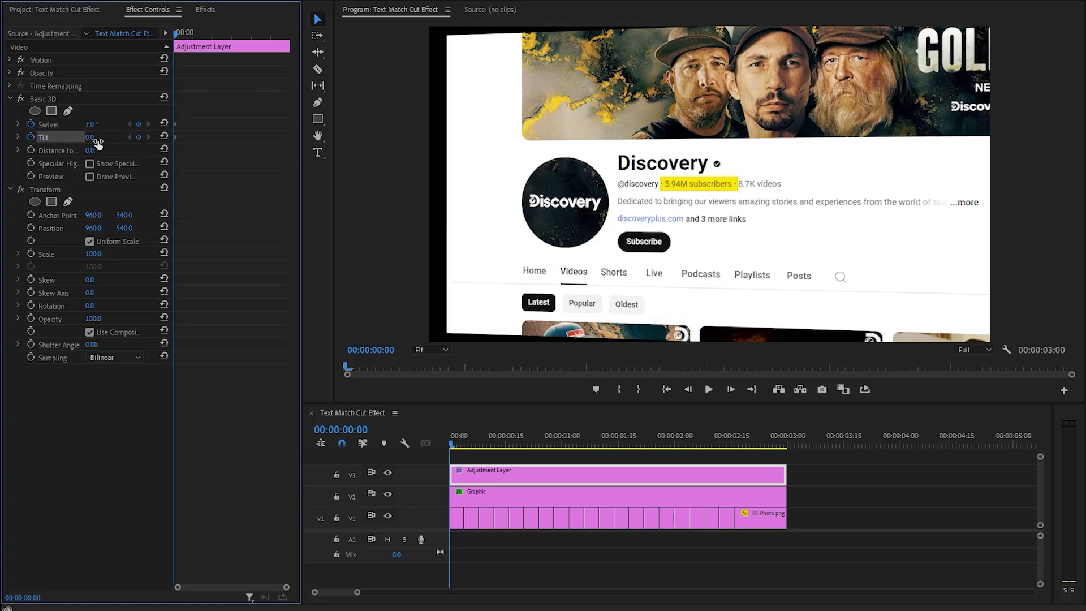
pyautogui.write('-25')
pyautogui.press('Return')
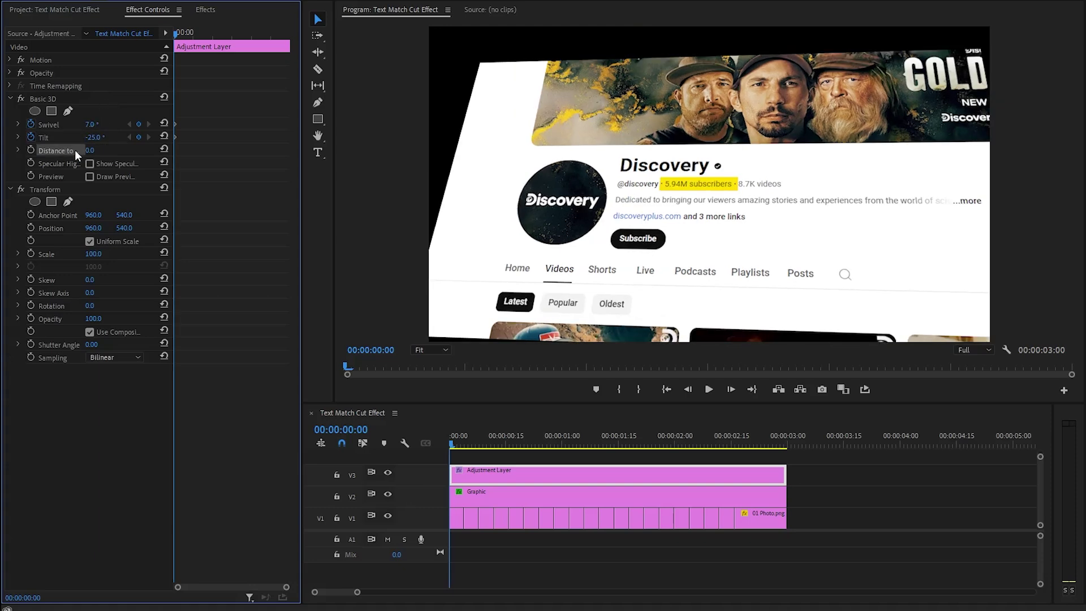
pyautogui.write('-23')
pyautogui.press('Return')
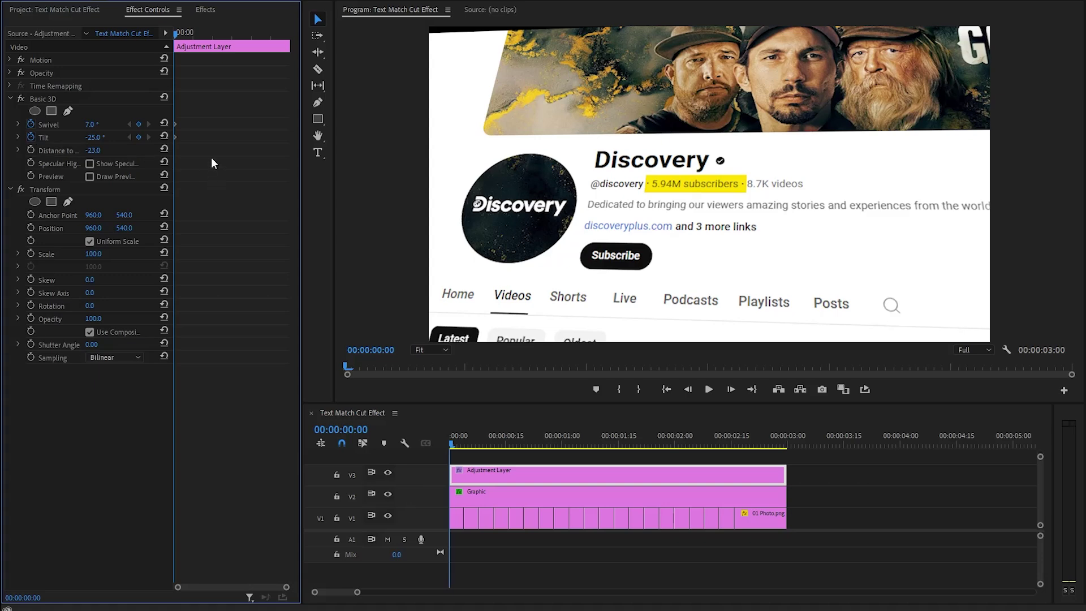
# At 00:00:00:29 add keyframes of Swivel -3.5° and Tilt -7°
pyautogui.moveTo(176, 31); pyautogui.dragTo(210, 46)
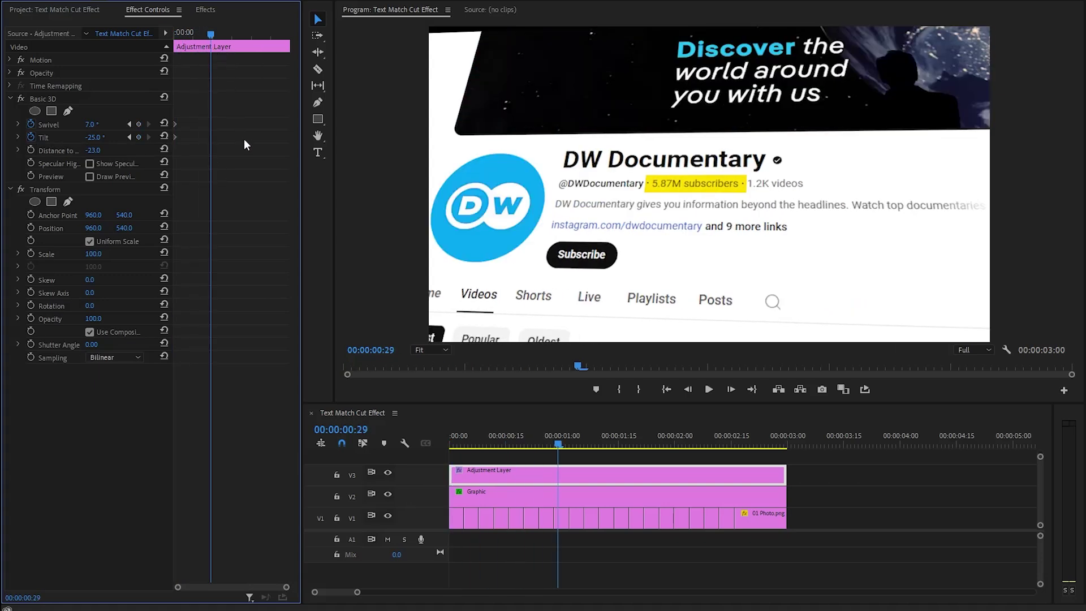
pyautogui.click(91, 124)
pyautogui.write('-3.5')
pyautogui.press('Return')
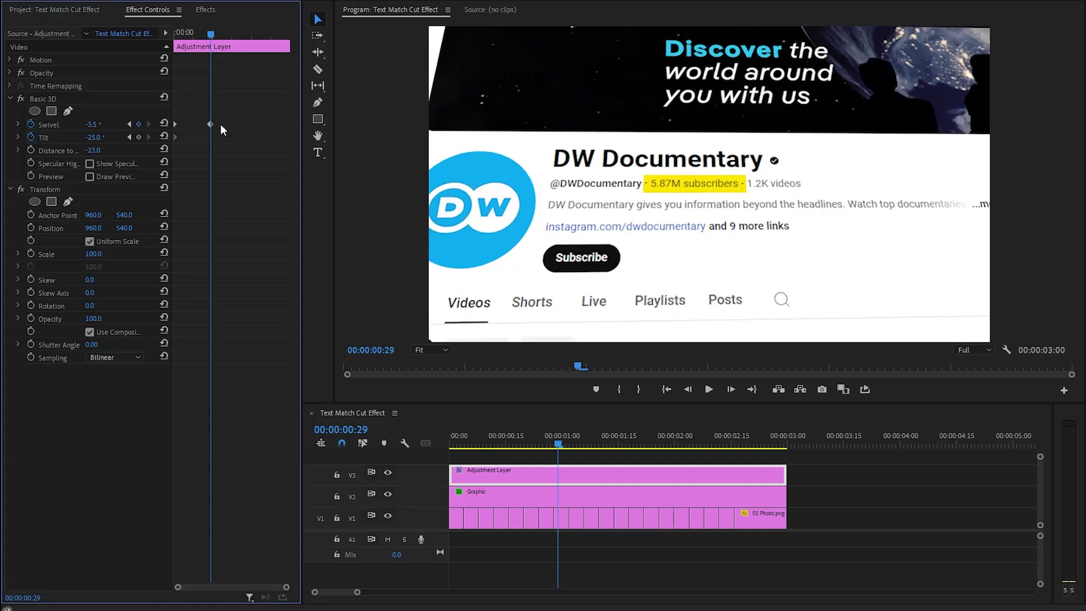
pyautogui.click(99, 137)
pyautogui.write('-7')
pyautogui.press('Return')
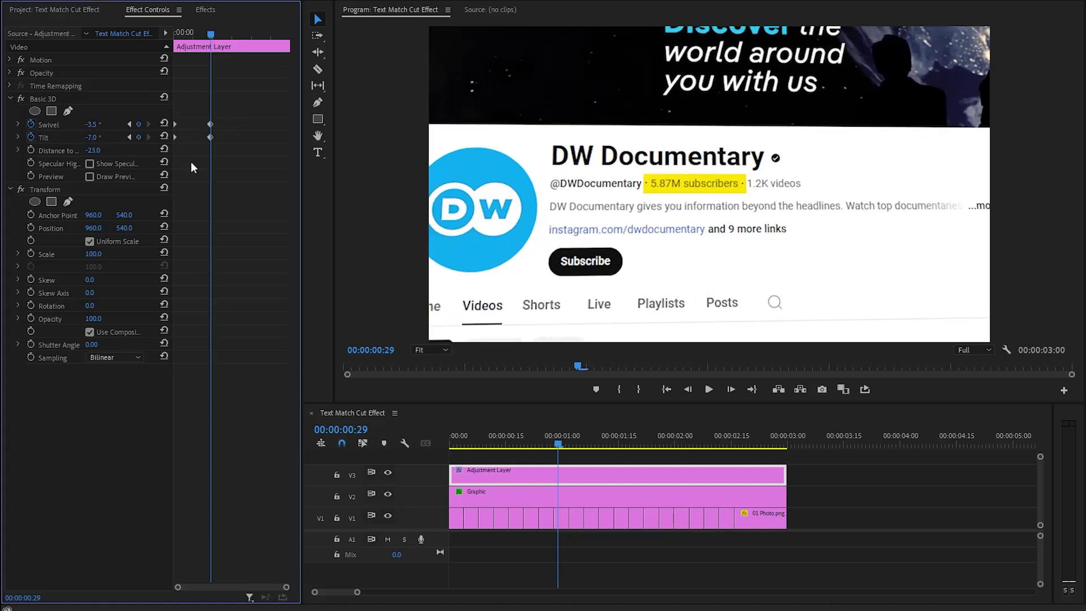
# Apply Ease In and Ease Out to both keyframes and move them to the clip end
pyautogui.moveTo(201, 115); pyautogui.dragTo(221, 154)
pyautogui.rightClick(213, 135)
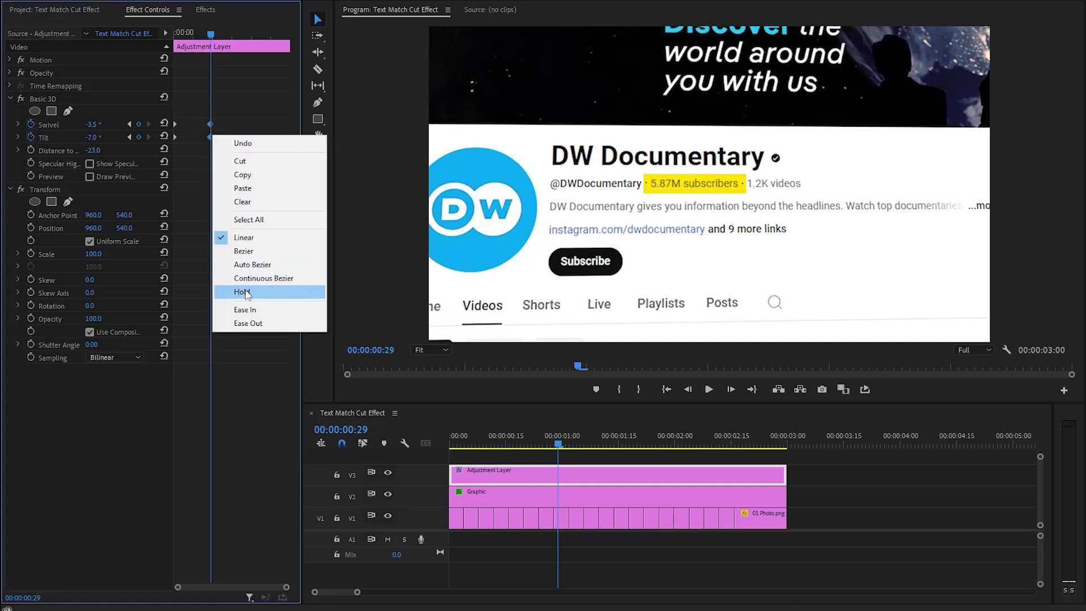
pyautogui.click(245, 311)
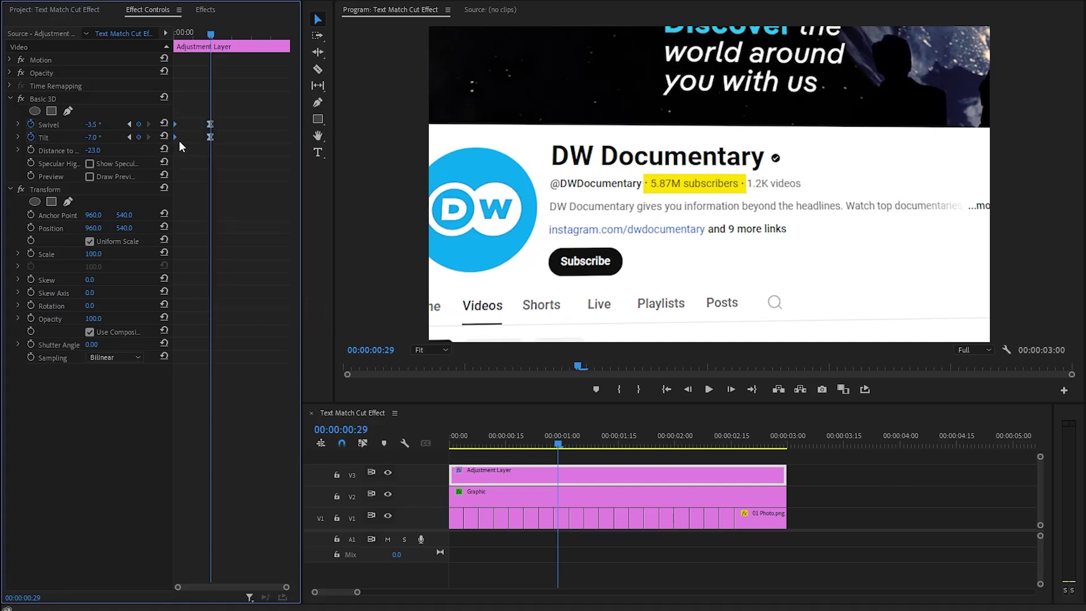
pyautogui.rightClick(174, 135)
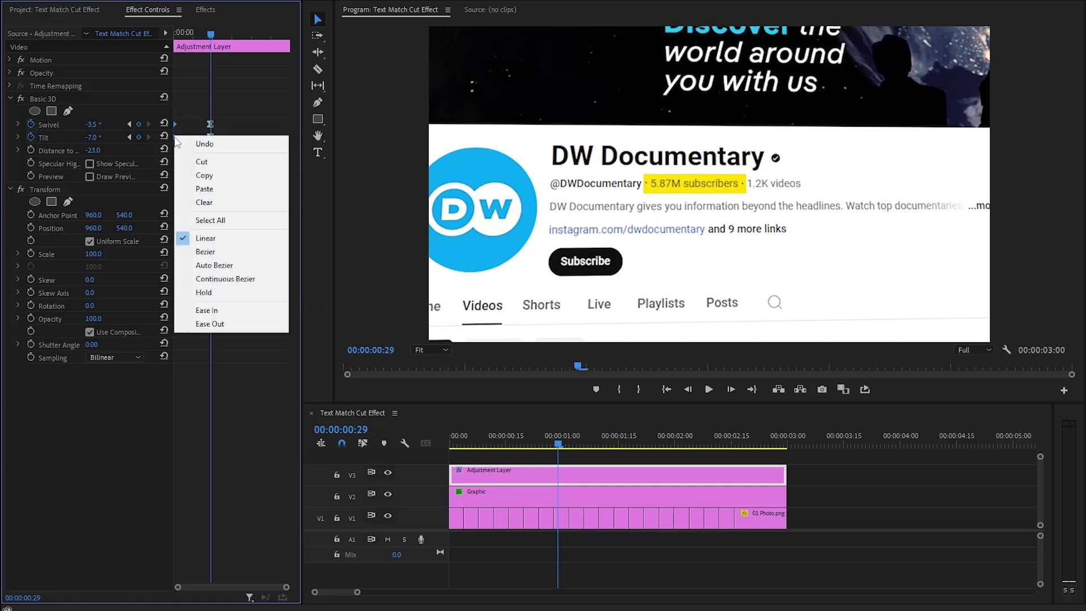
pyautogui.click(213, 323)
pyautogui.moveTo(212, 136); pyautogui.dragTo(304, 159)
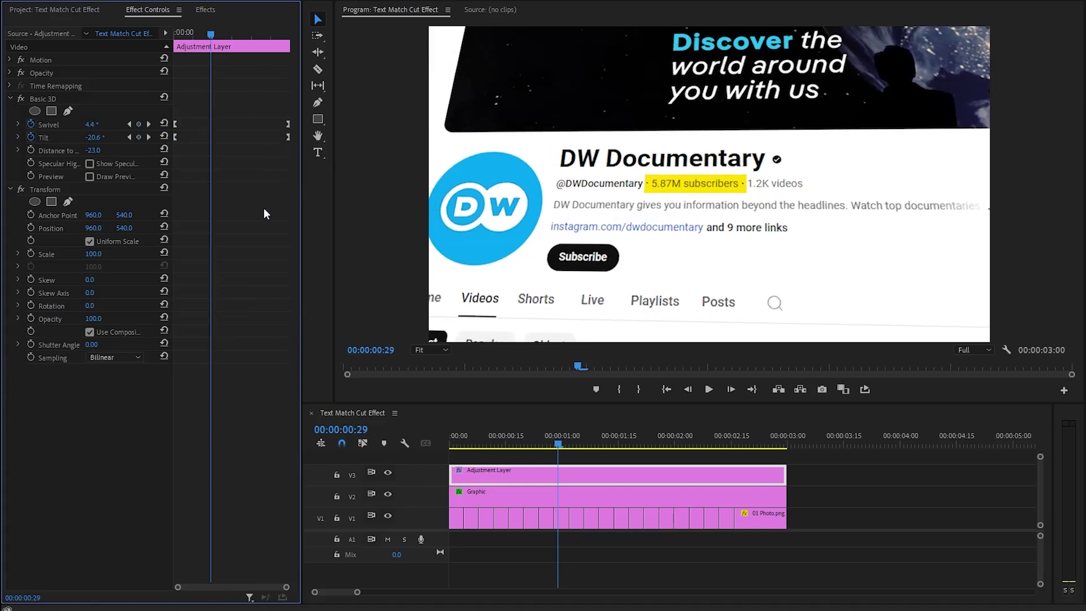
pyautogui.click(117, 190)
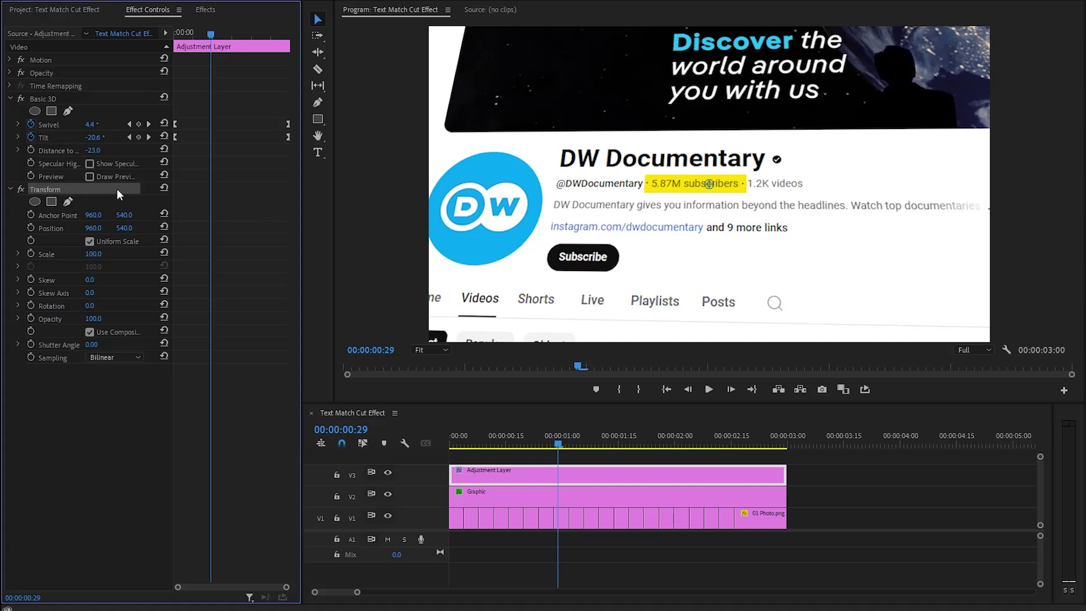
# Keyframe Transform Position Y at 262 and move that keyframe to the clip start
pyautogui.click(31, 227)
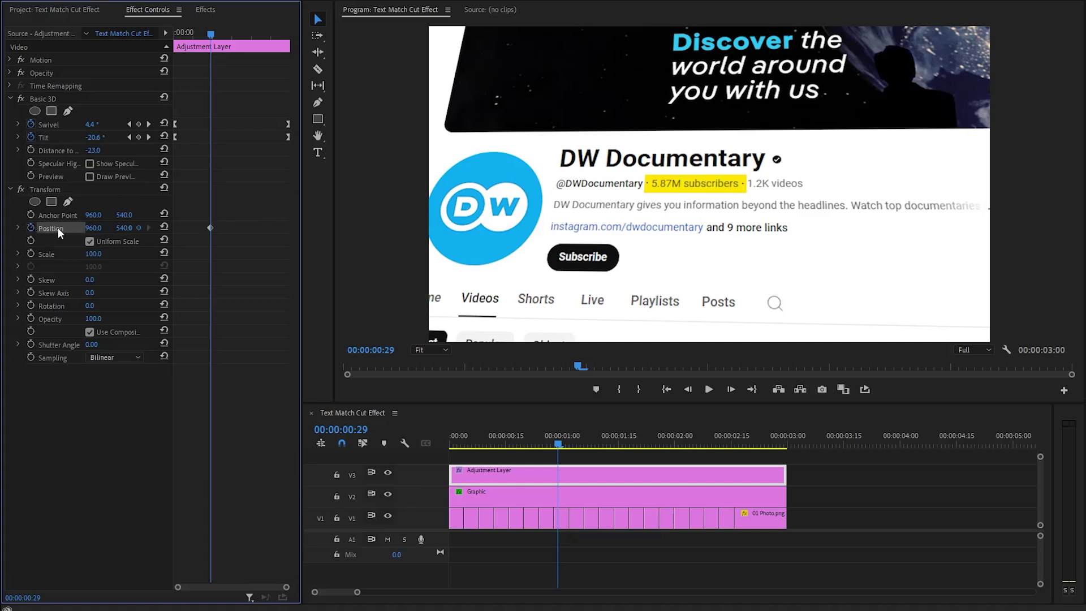
pyautogui.click(121, 228)
pyautogui.write('262')
pyautogui.press('Return')
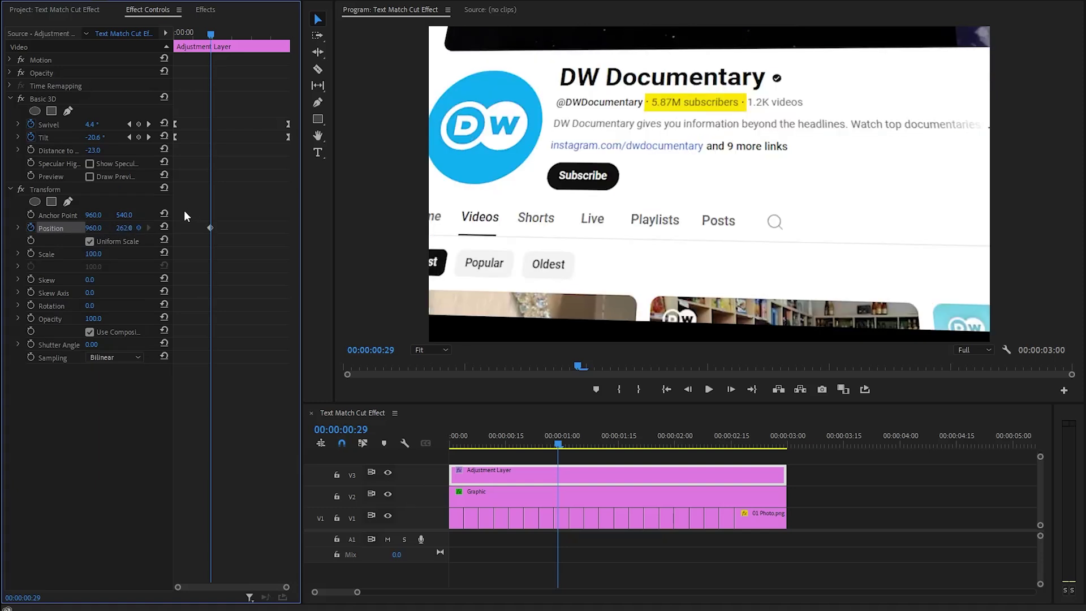
pyautogui.moveTo(209, 227); pyautogui.dragTo(174, 235)
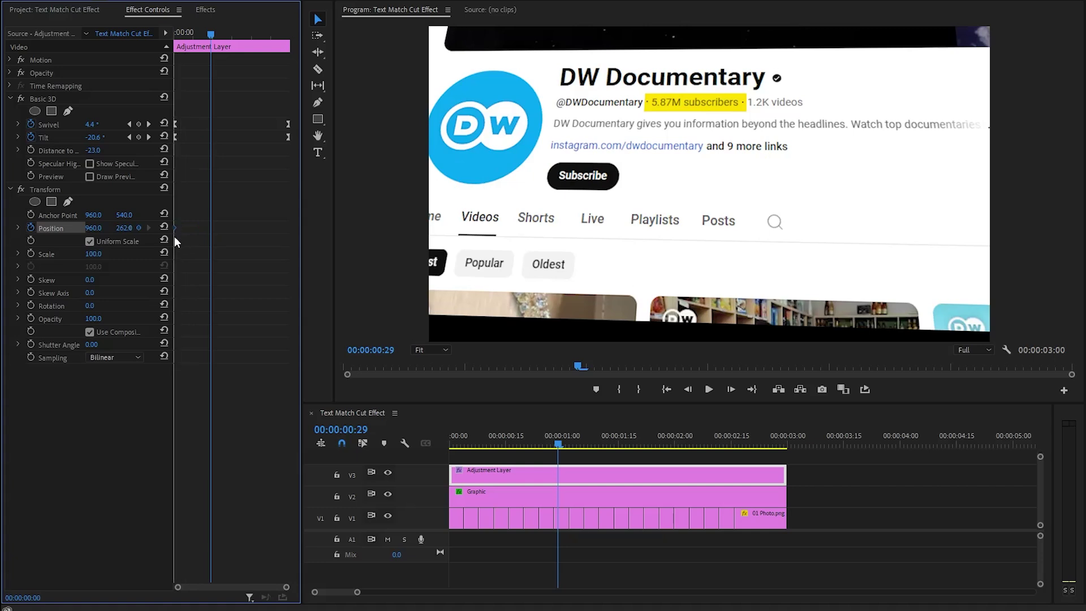
pyautogui.moveTo(174, 380); pyautogui.dragTo(197, 382)
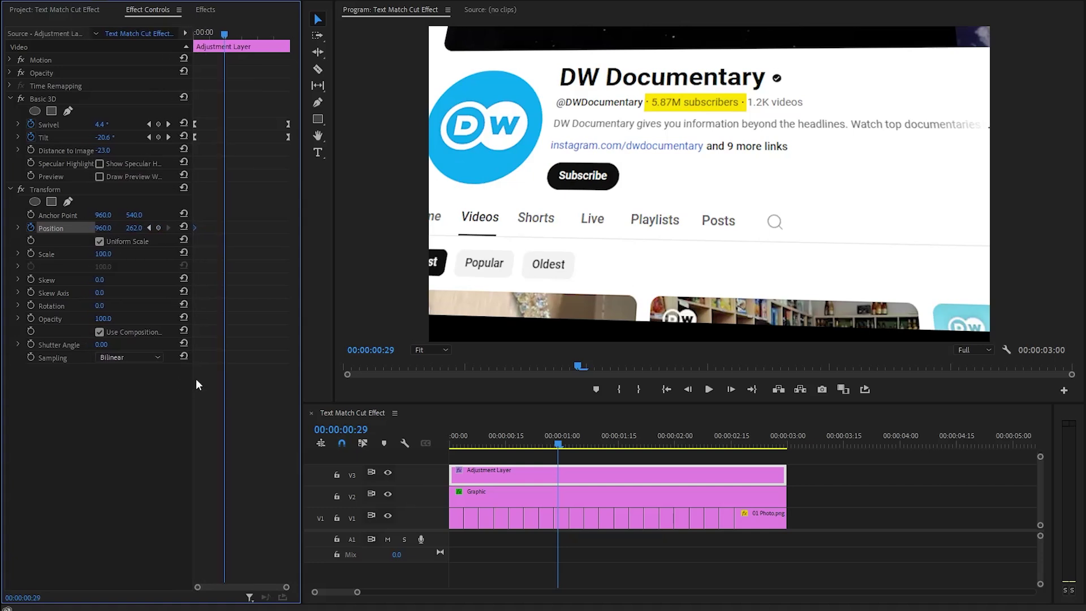
# Add an eased Position Y keyframe of 347.5 and move it to the clip end
pyautogui.click(135, 229)
pyautogui.write('347.5')
pyautogui.press('Return')
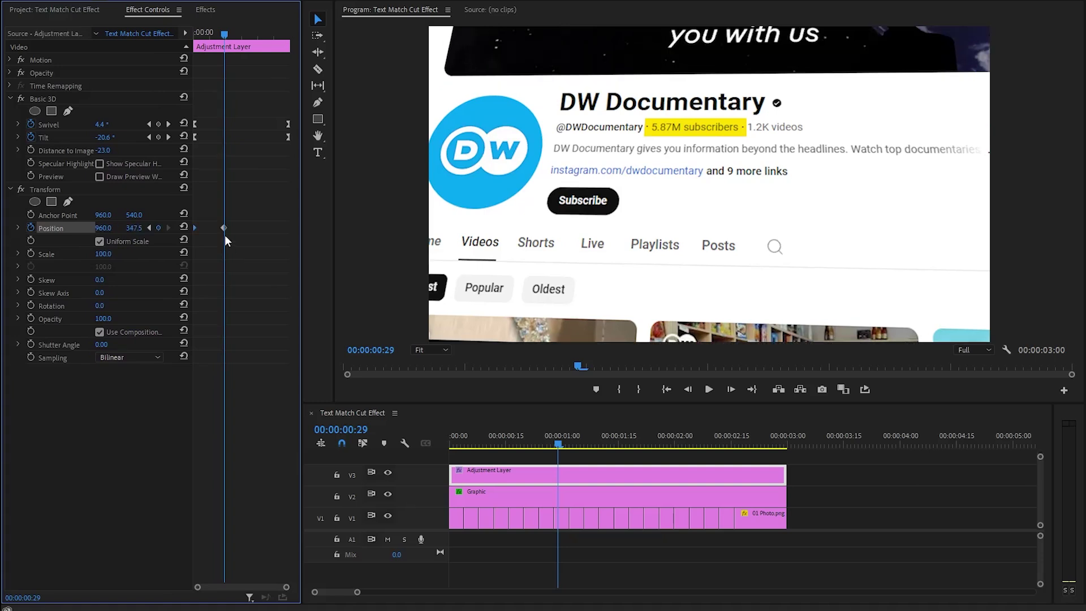
pyautogui.rightClick(223, 227)
pyautogui.moveTo(253, 333)
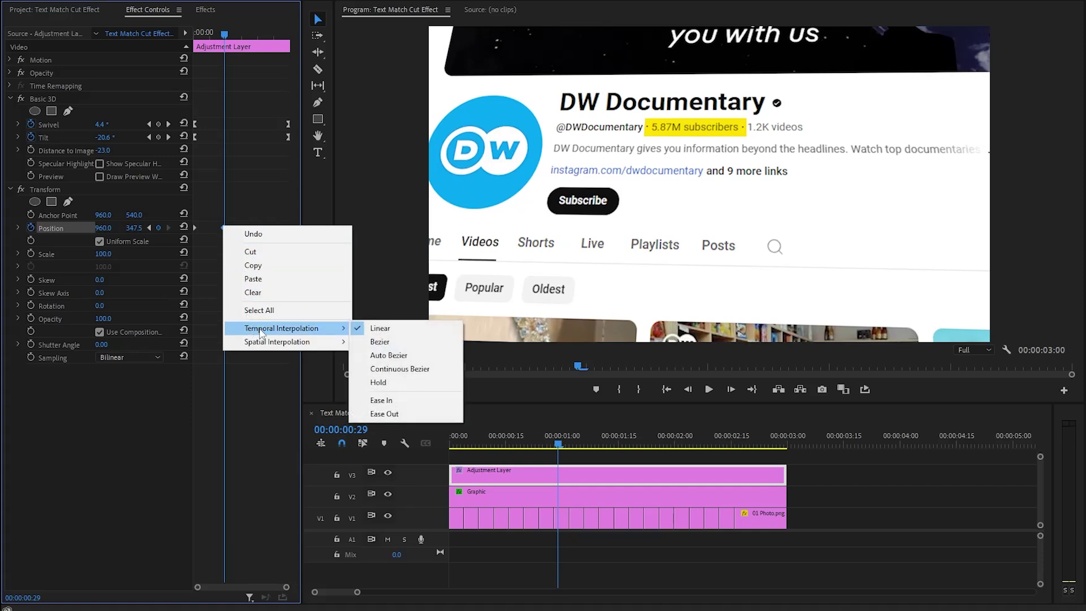
pyautogui.click(377, 399)
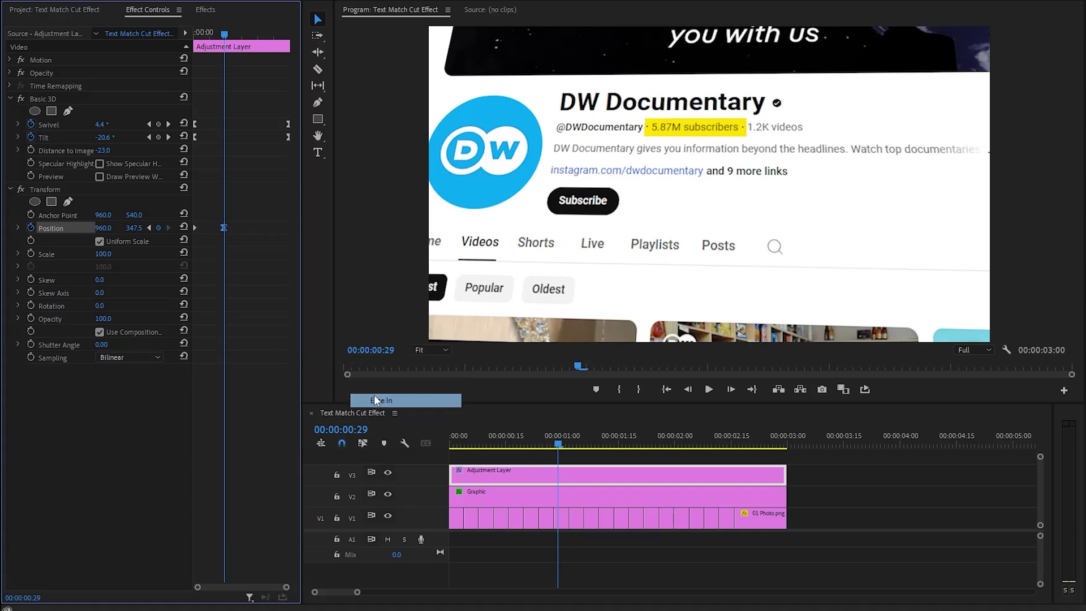
pyautogui.rightClick(195, 229)
pyautogui.moveTo(258, 328)
pyautogui.click(343, 410)
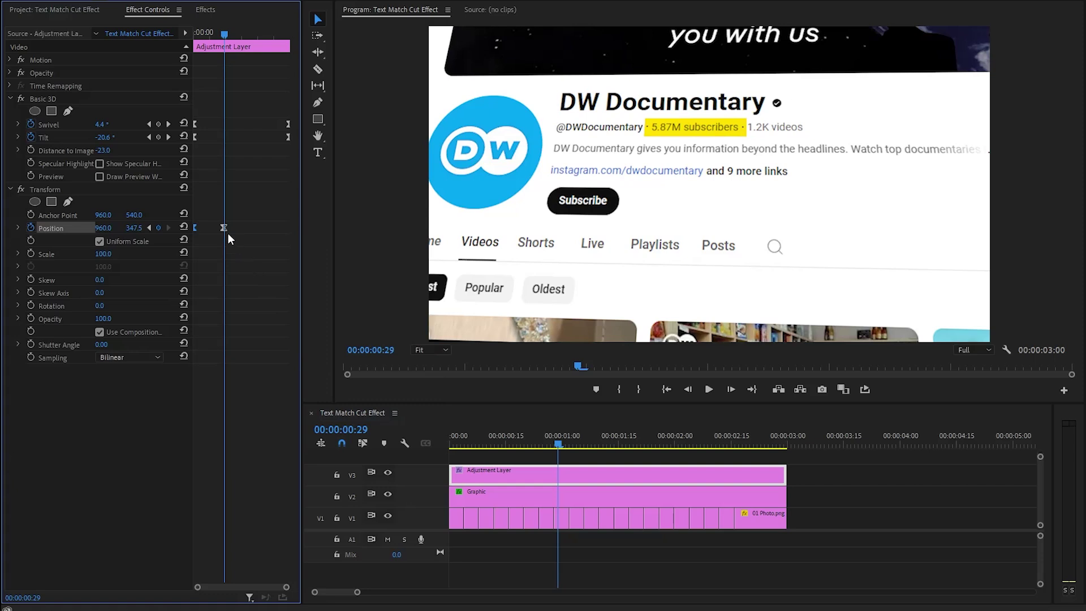
pyautogui.moveTo(223, 228); pyautogui.dragTo(299, 237)
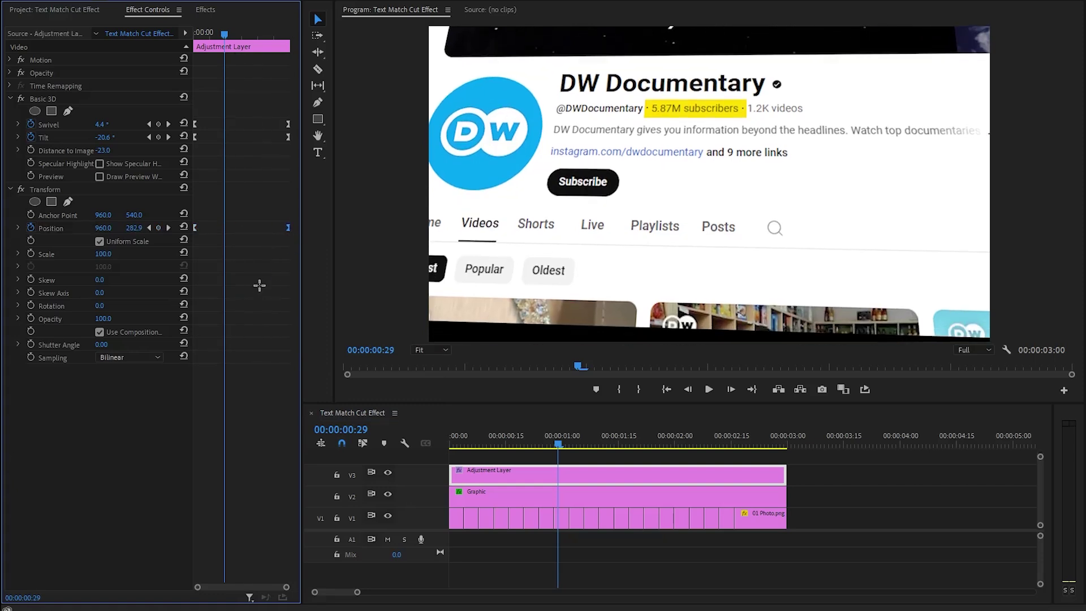
# Set the Transform Scale to 112
pyautogui.click(71, 255)
pyautogui.click(103, 254)
pyautogui.write('112')
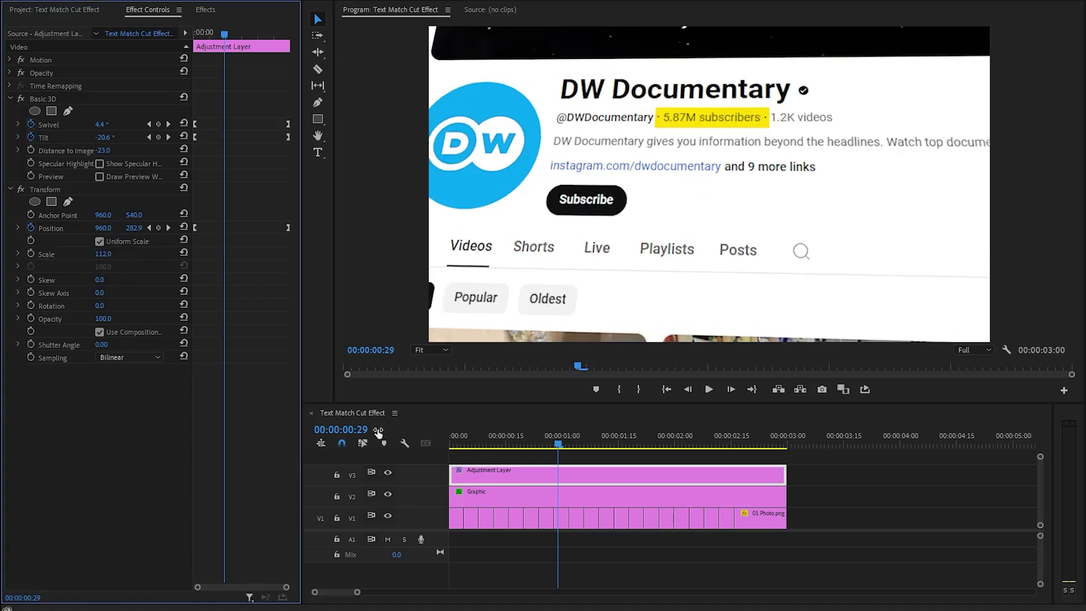
pyautogui.click(452, 445)
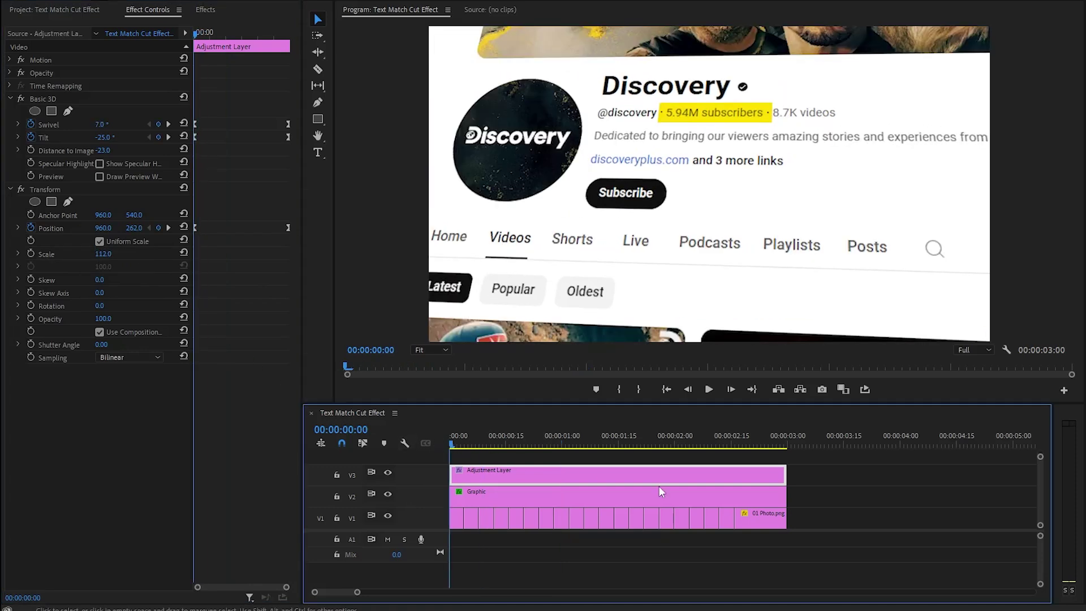
# Deselect the clip and play the tilted match cut through to the Vox screenshot
pyautogui.click(839, 490)
pyautogui.press('space')
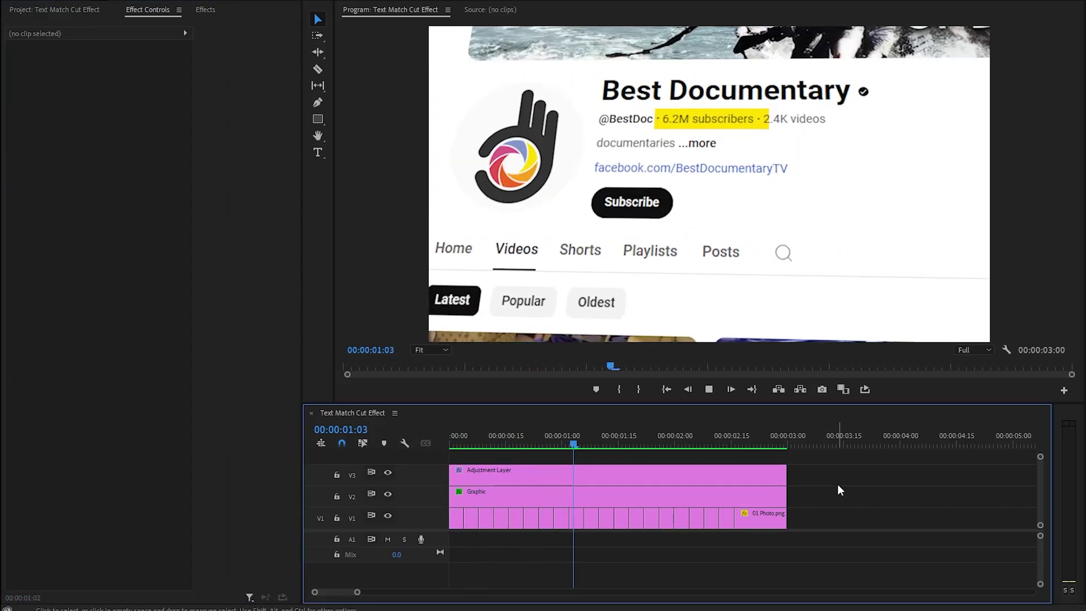
pyautogui.press('space')
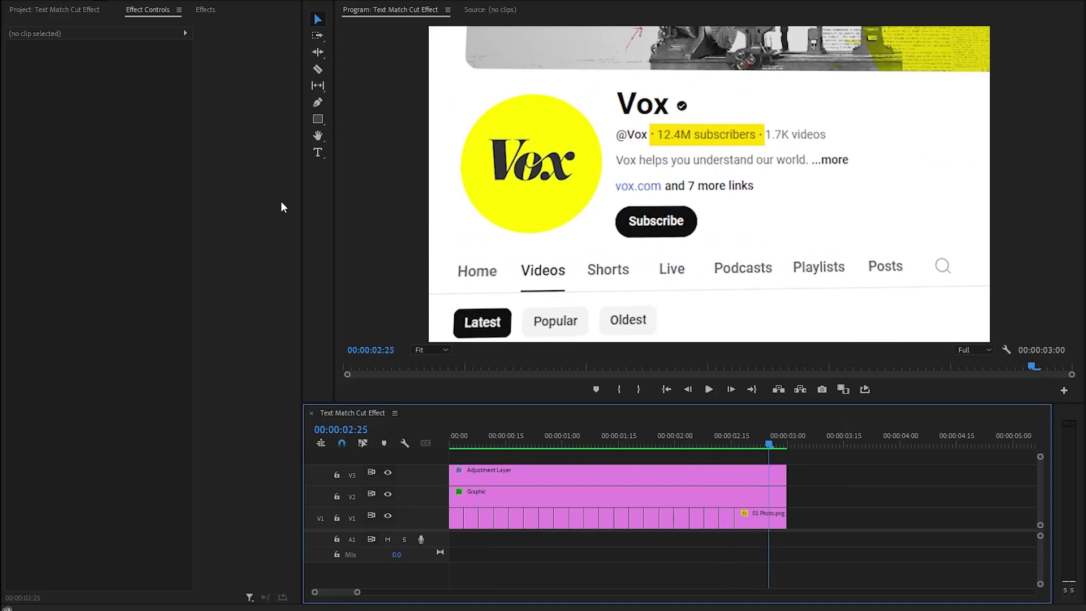
# Show the Project panel's media list and switch to the folder holding the sound effect
pyautogui.click(87, 14)
pyautogui.click(105, 235)
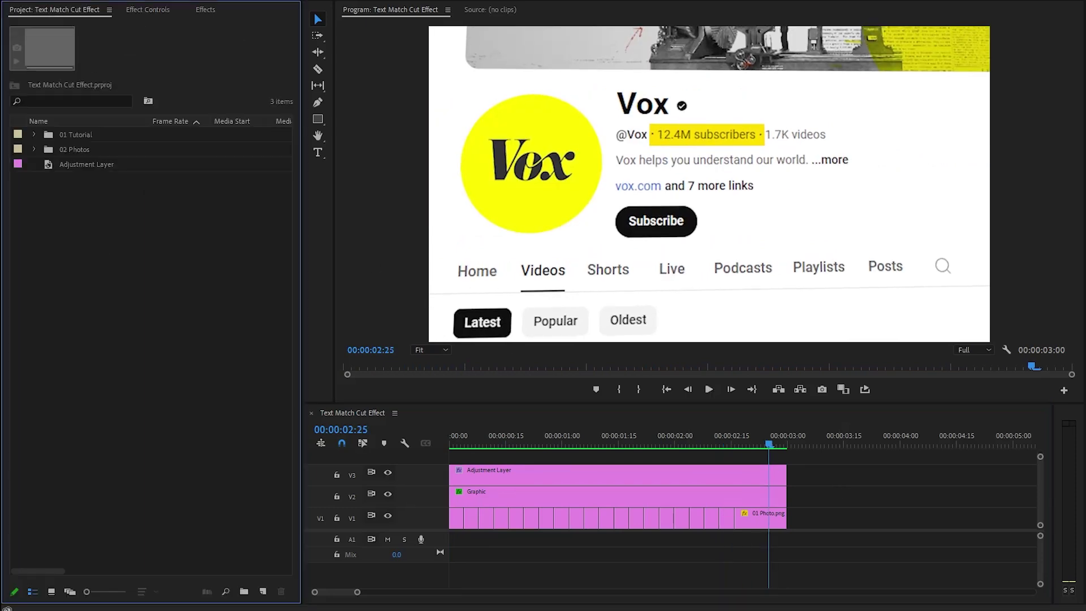
pyautogui.hotkey('alt', 'Tab')
# Import Text Match Cut SFX.wav, place it on A1, and repeat copies along the track
pyautogui.moveTo(382, 303); pyautogui.dragTo(126, 342)
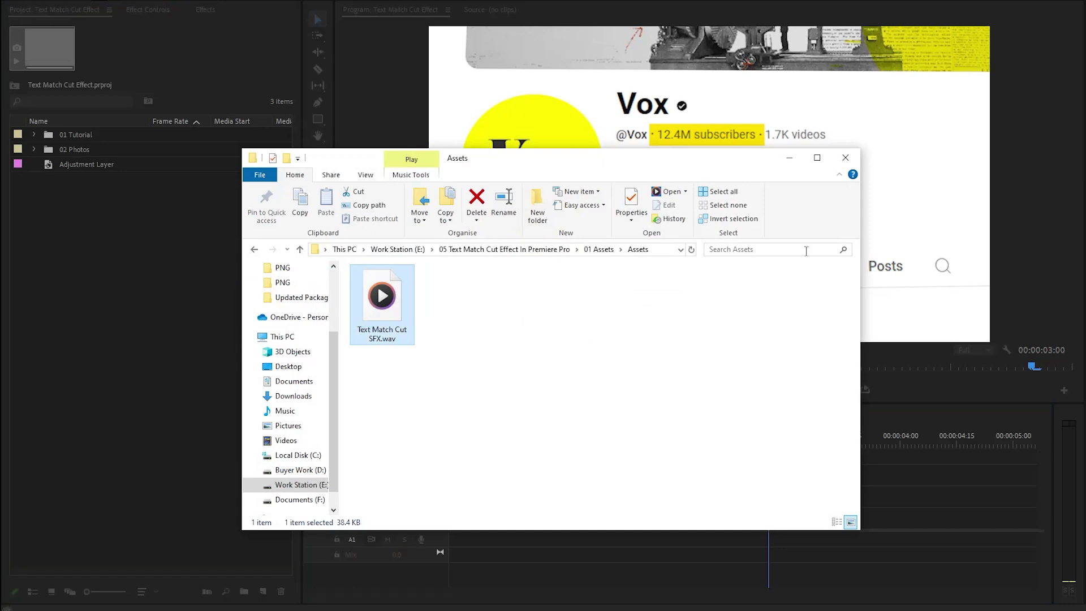
pyautogui.hotkey('alt', 'Tab')
pyautogui.moveTo(50, 179); pyautogui.dragTo(454, 541)
pyautogui.moveTo(357, 592); pyautogui.dragTo(344, 593)
pyautogui.moveTo(459, 540); pyautogui.dragTo(928, 544)
pyautogui.moveTo(926, 544); pyautogui.dragTo(928, 545)
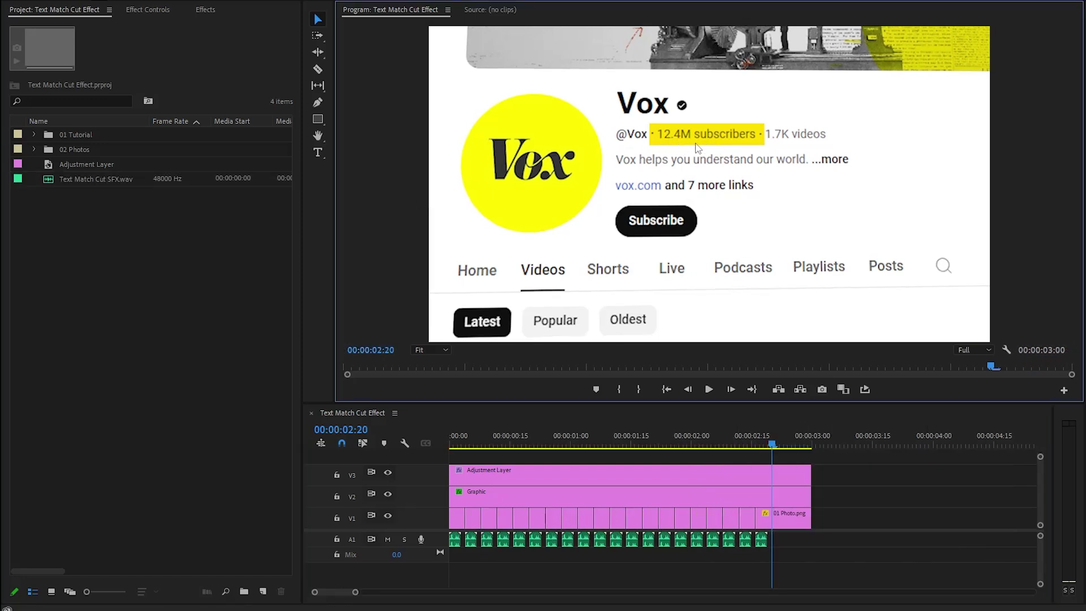
# Hide V3 output and drag Shape 01's anchor to its left edge at 100% zoom
pyautogui.click(389, 472)
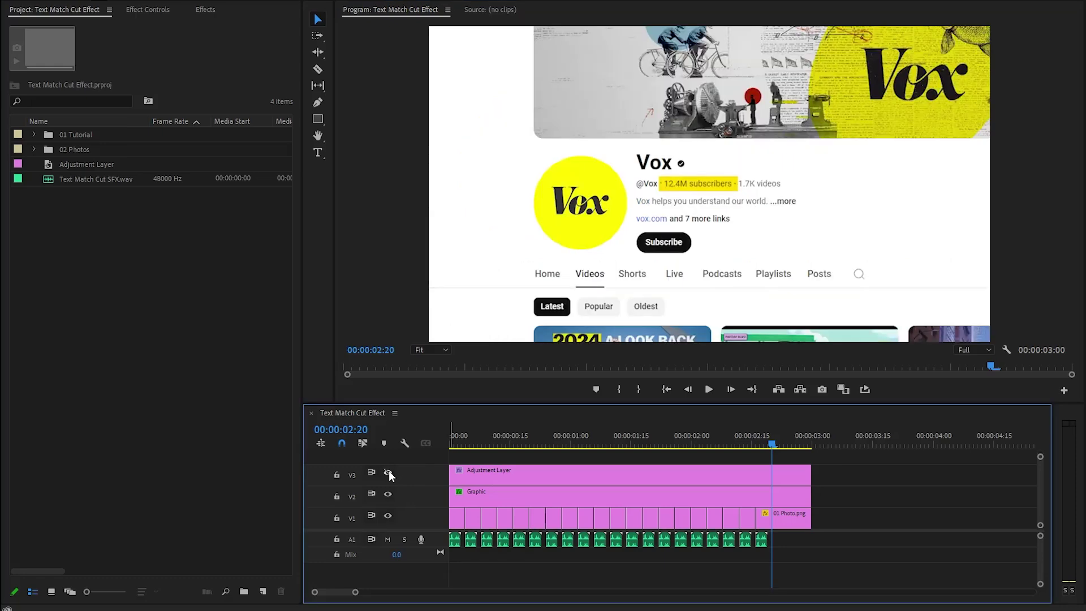
pyautogui.click(491, 498)
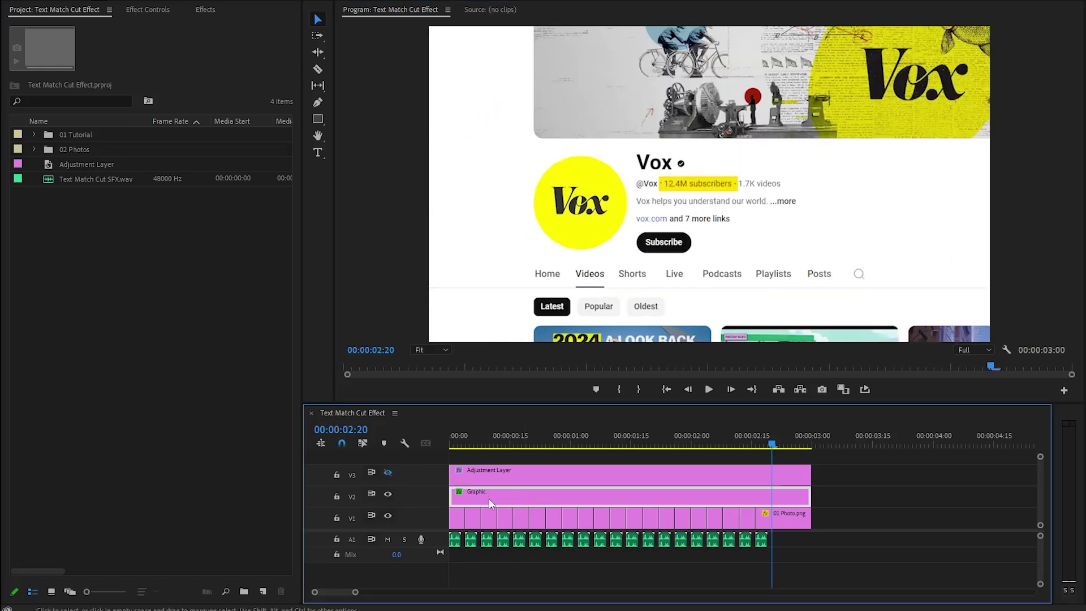
pyautogui.click(148, 10)
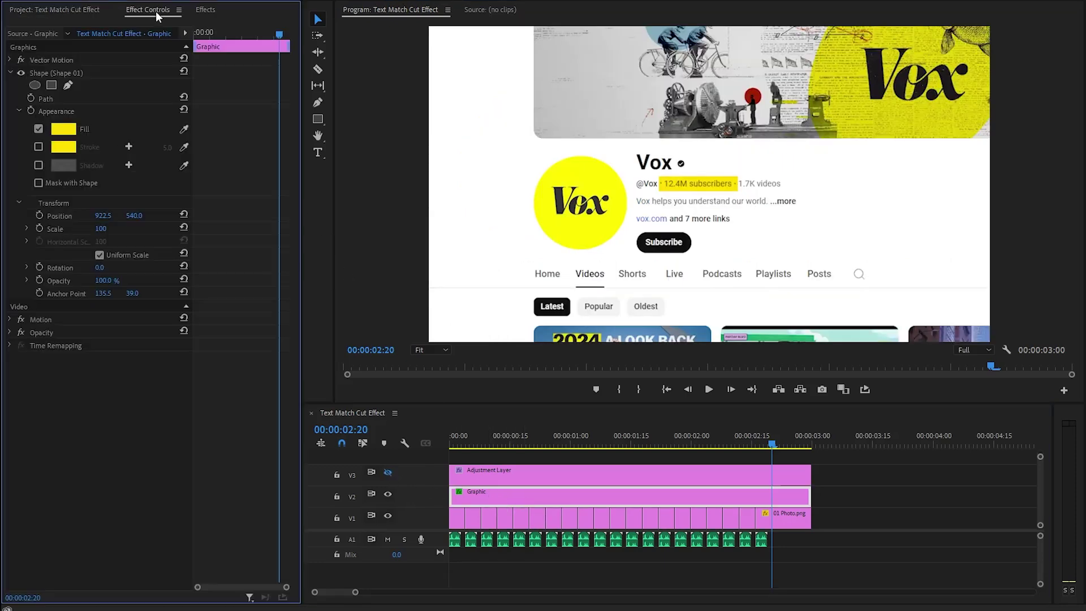
pyautogui.click(78, 72)
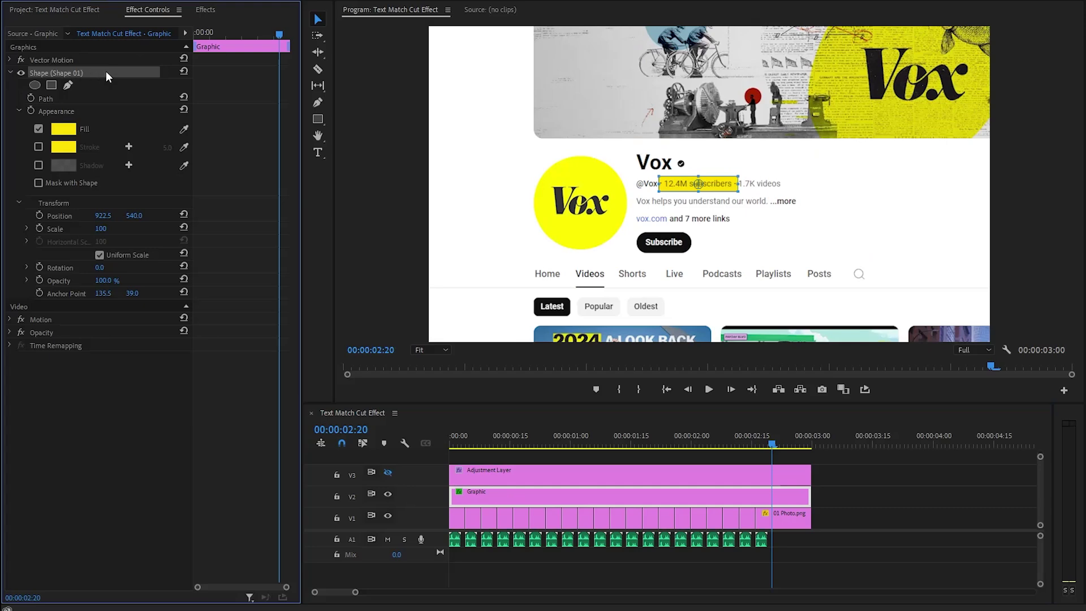
pyautogui.click(430, 350)
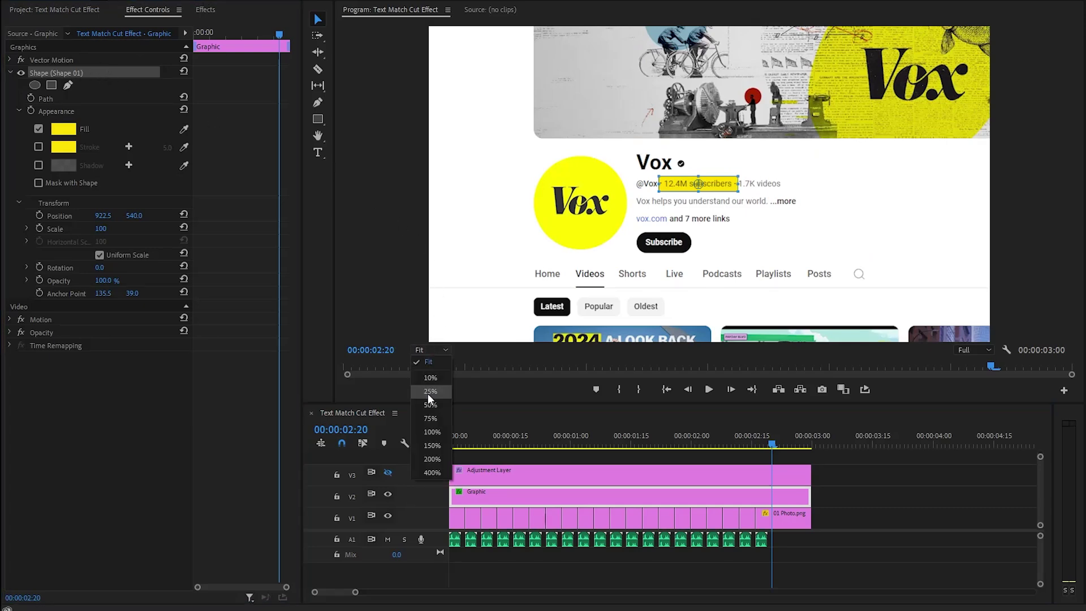
pyautogui.click(431, 433)
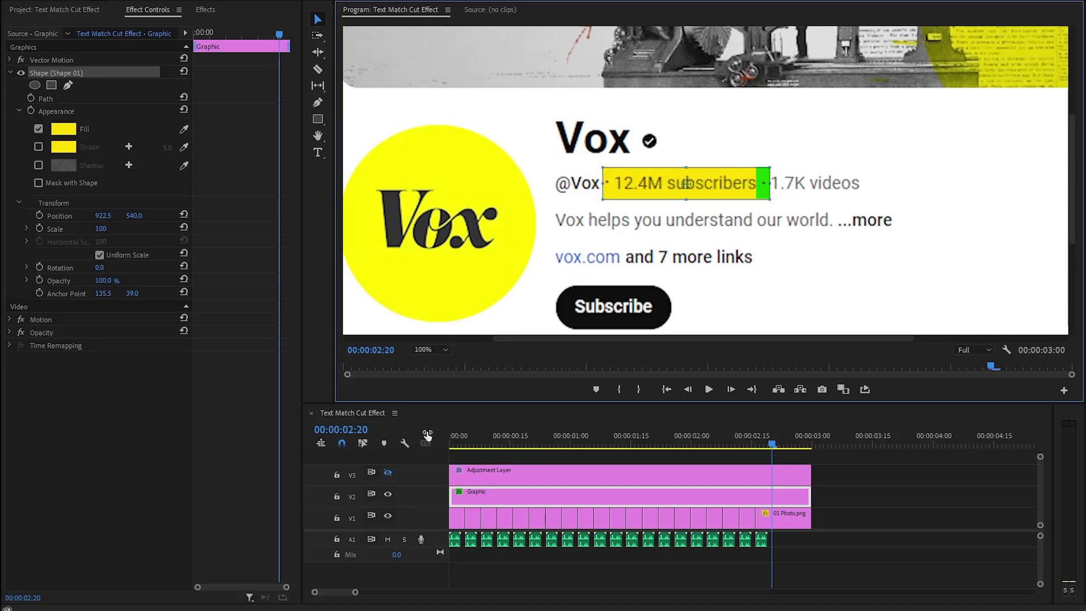
pyautogui.moveTo(685, 185); pyautogui.dragTo(603, 184)
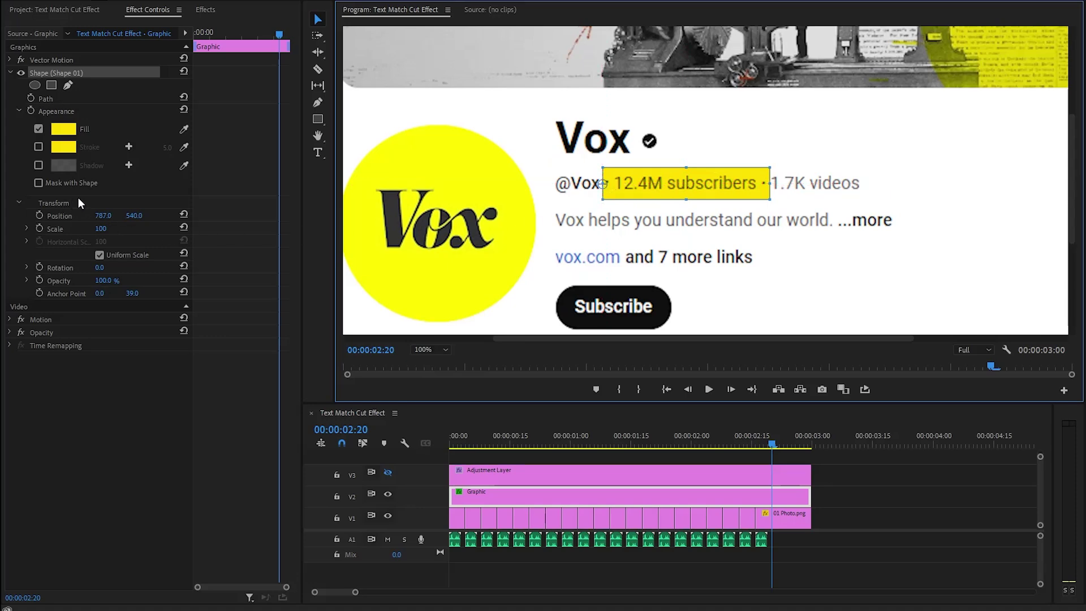
# Uncheck Uniform Scale and keyframe Horizontal Scale 0 at the clip start
pyautogui.click(100, 255)
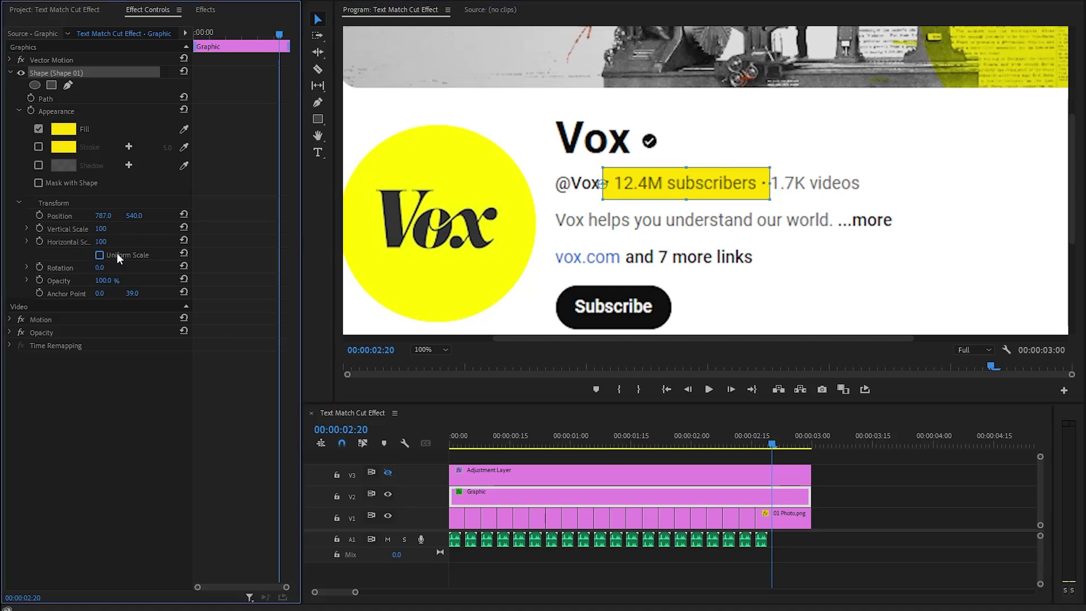
pyautogui.click(39, 240)
pyautogui.moveTo(66, 240); pyautogui.dragTo(116, 239)
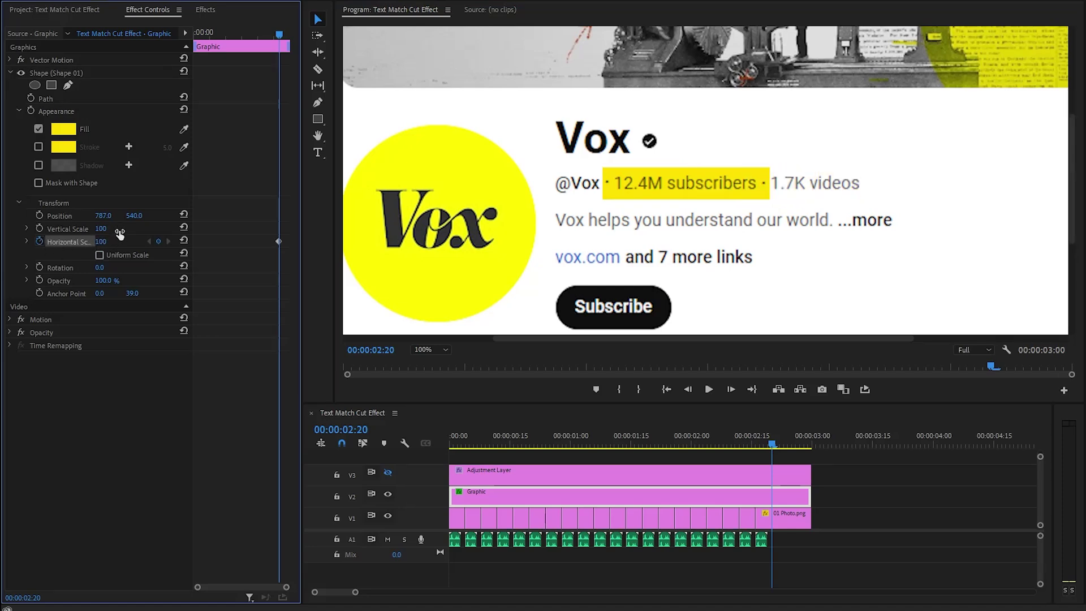
pyautogui.click(104, 242)
pyautogui.press('Return')
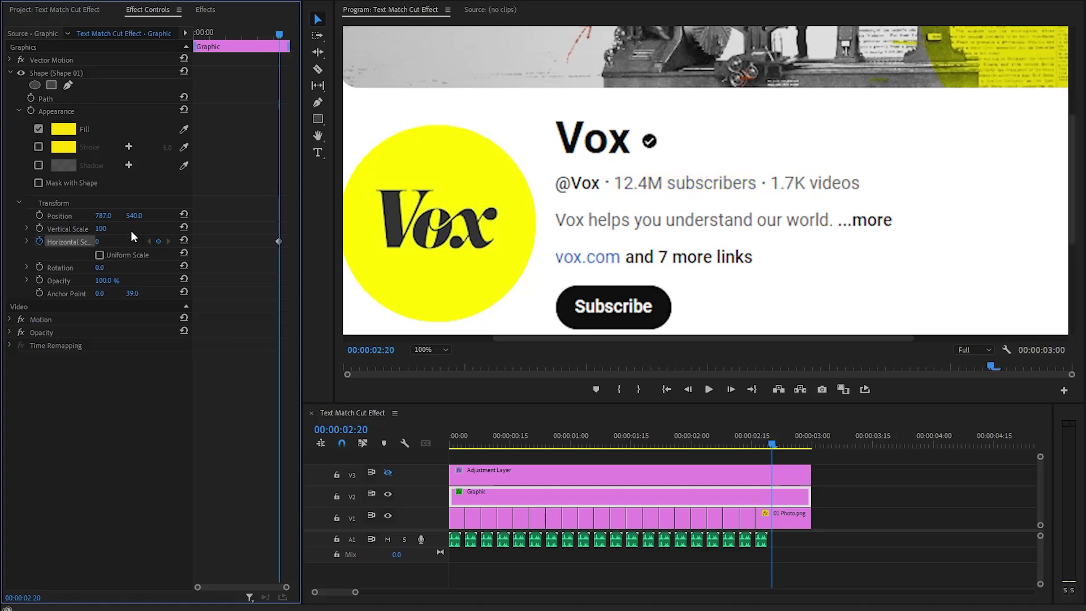
pyautogui.moveTo(279, 244); pyautogui.dragTo(179, 251)
# Add a Horizontal Scale 100 keyframe and ease both keyframes in and out
pyautogui.click(111, 242)
pyautogui.write('100')
pyautogui.press('Return')
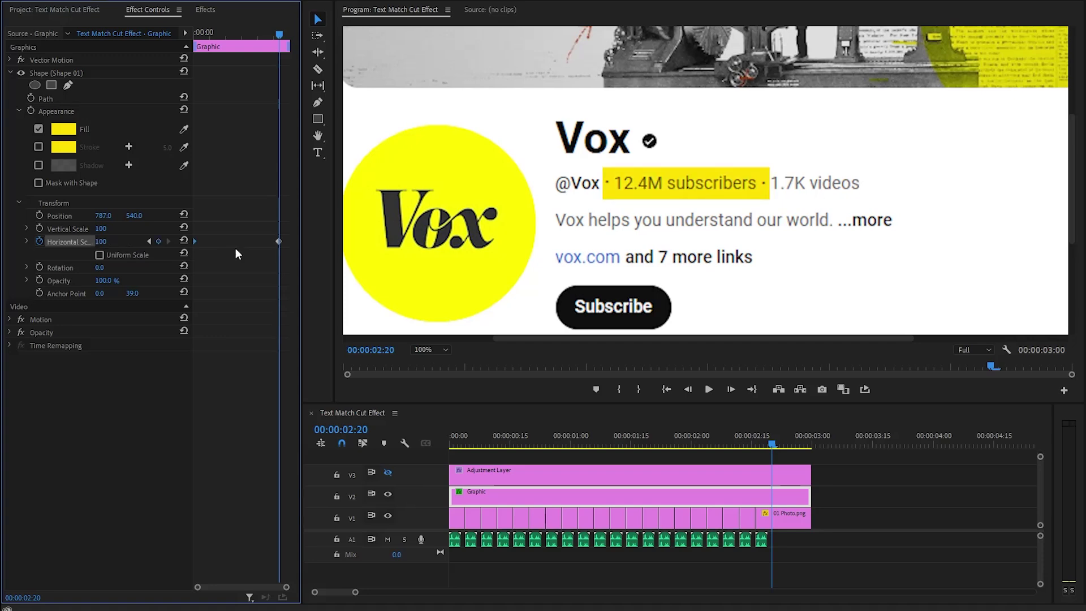
pyautogui.rightClick(278, 241)
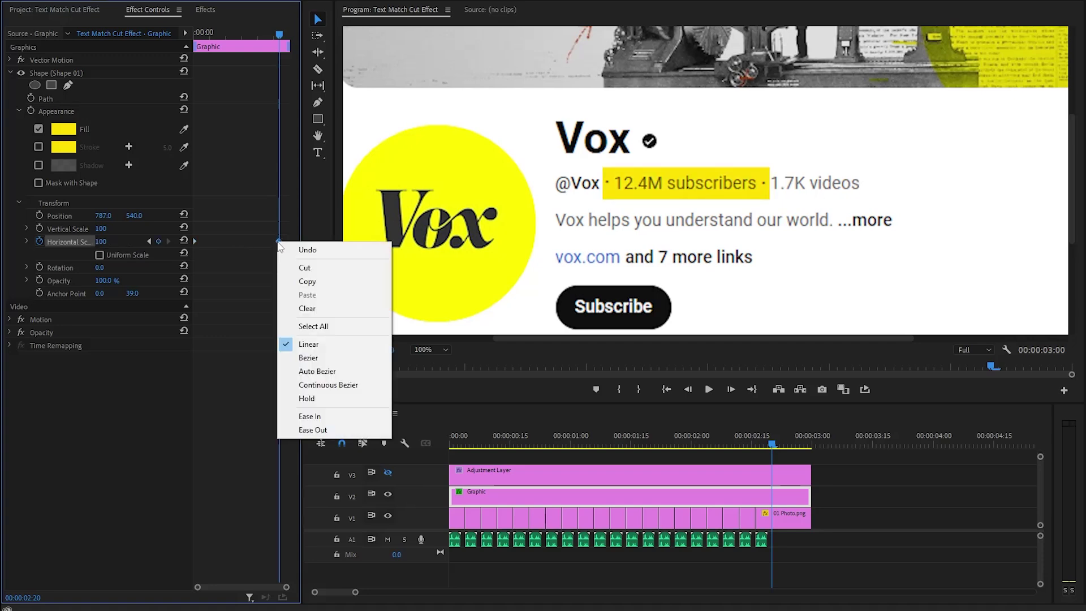
pyautogui.click(305, 417)
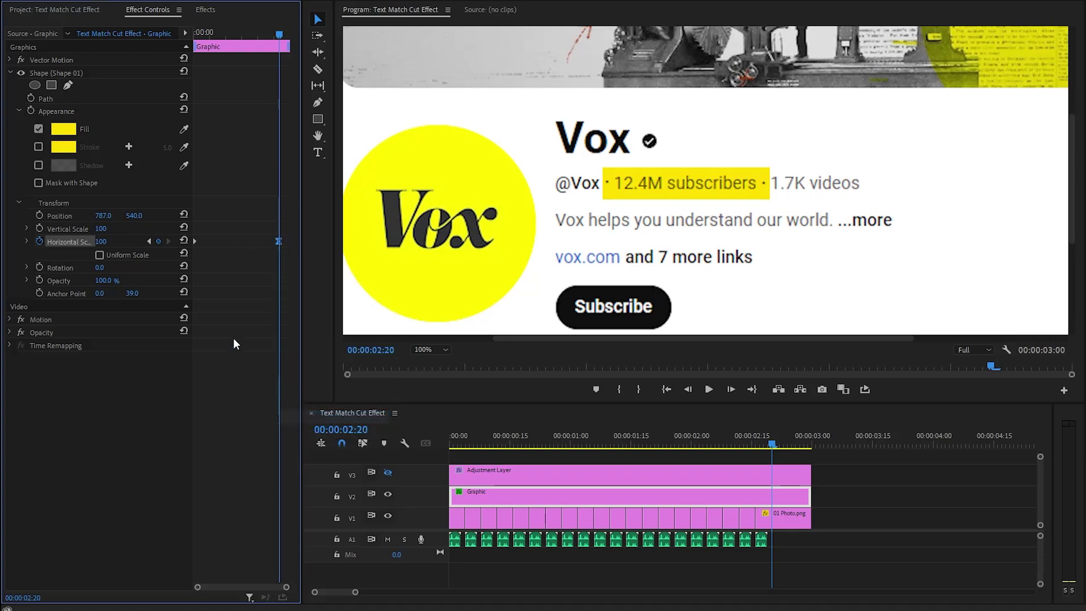
pyautogui.rightClick(196, 242)
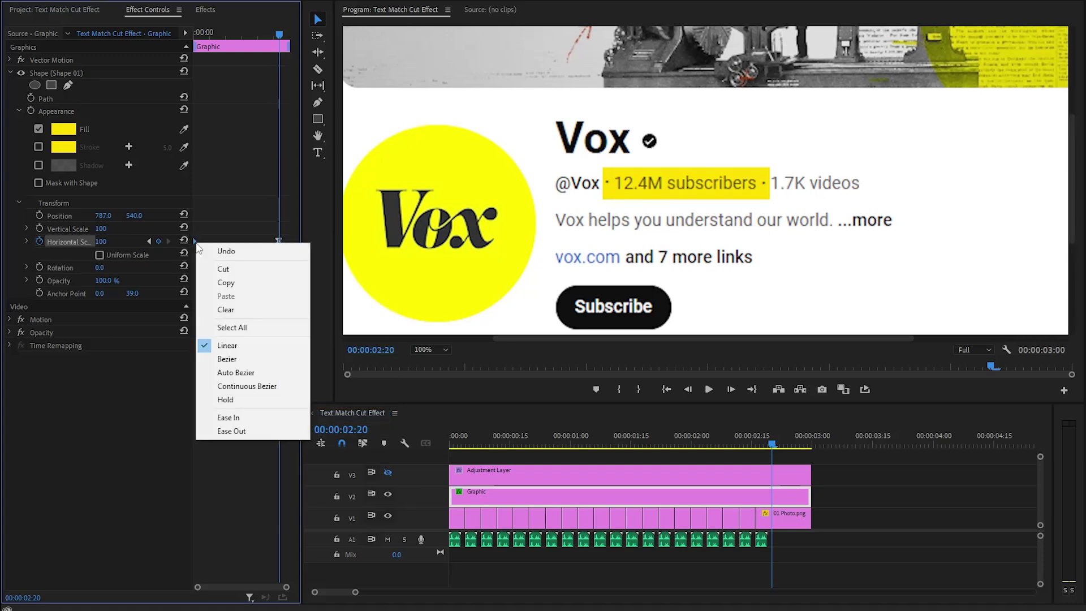
pyautogui.click(227, 431)
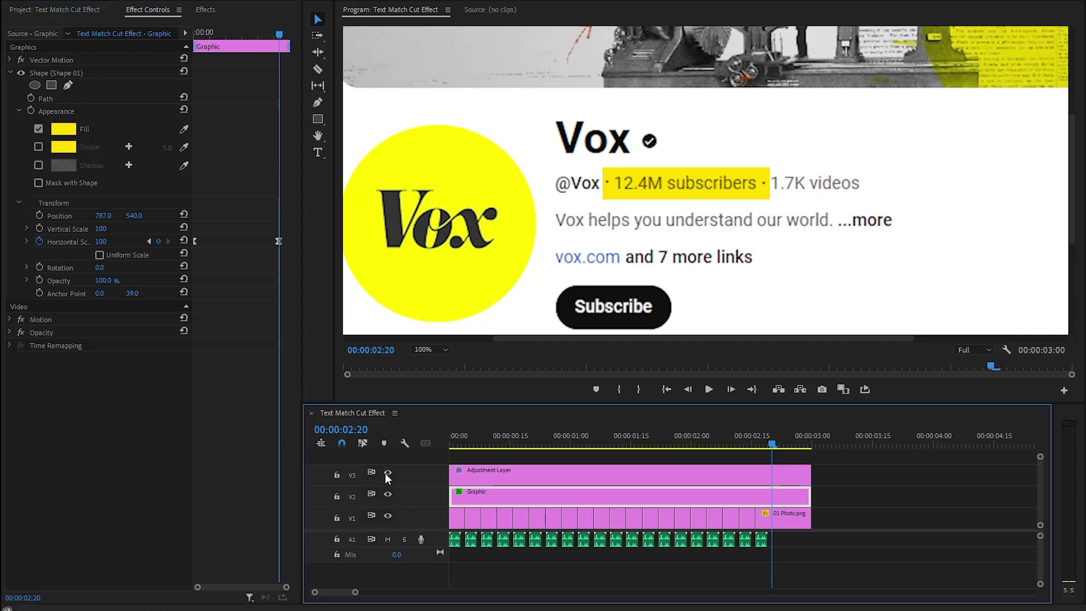
# Re-enable the V3 adjustment layer output and set the Program monitor zoom to Fit
pyautogui.click(388, 473)
pyautogui.click(429, 350)
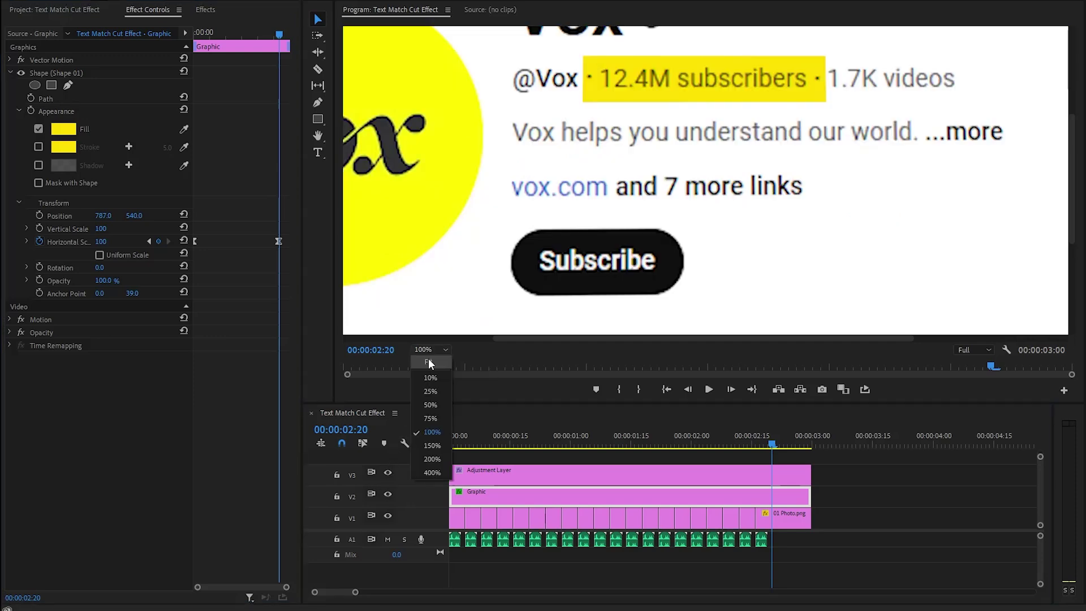
pyautogui.click(429, 358)
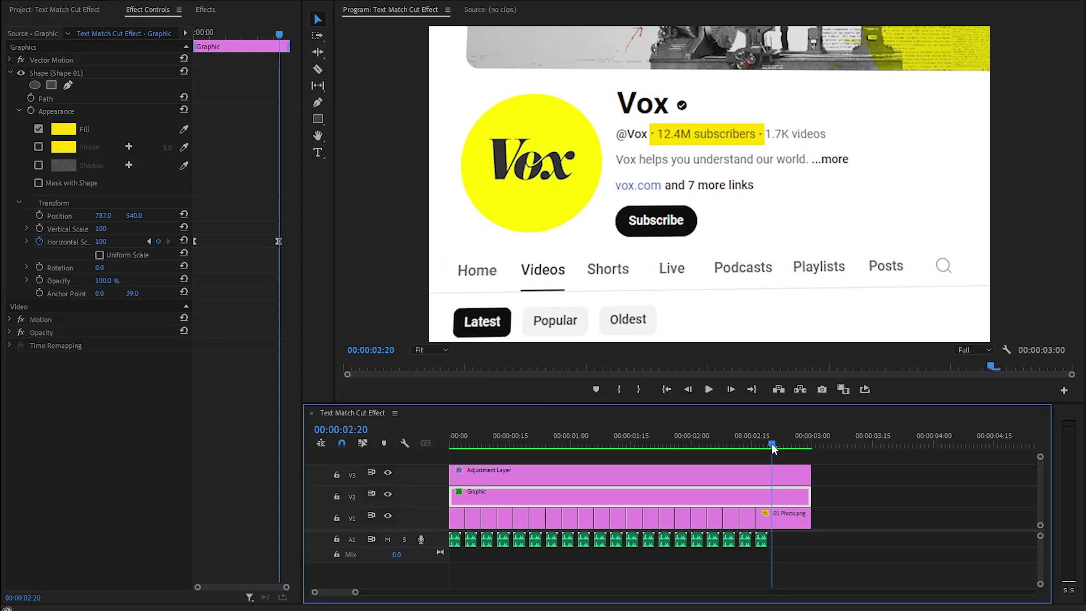
# Play the tilted match cut from the sequence start to preview the wiping yellow highlight
pyautogui.moveTo(772, 443); pyautogui.dragTo(412, 453)
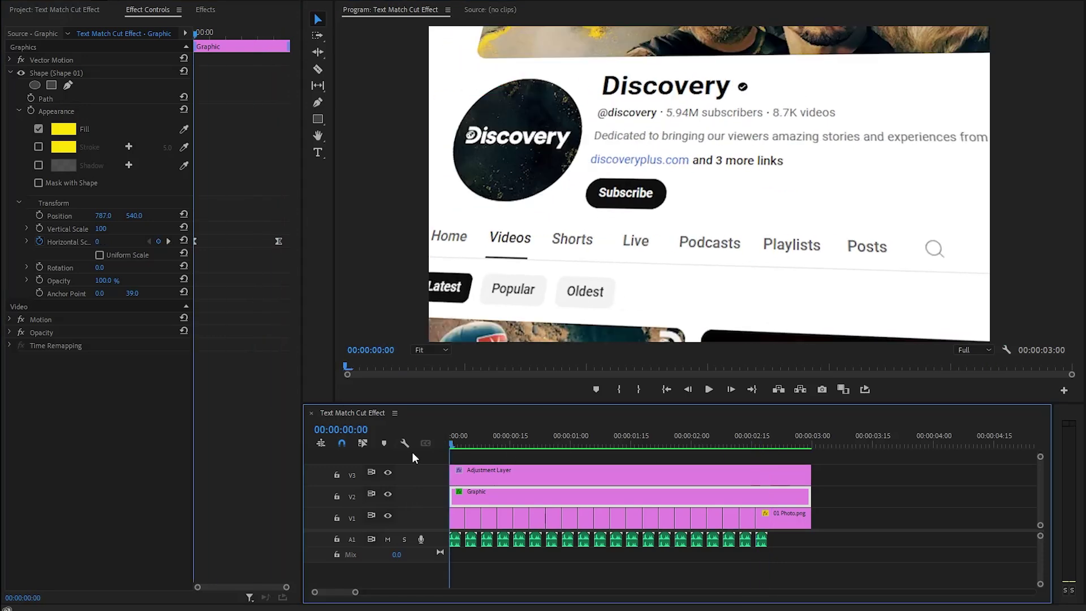
pyautogui.click(960, 494)
pyautogui.press('space')
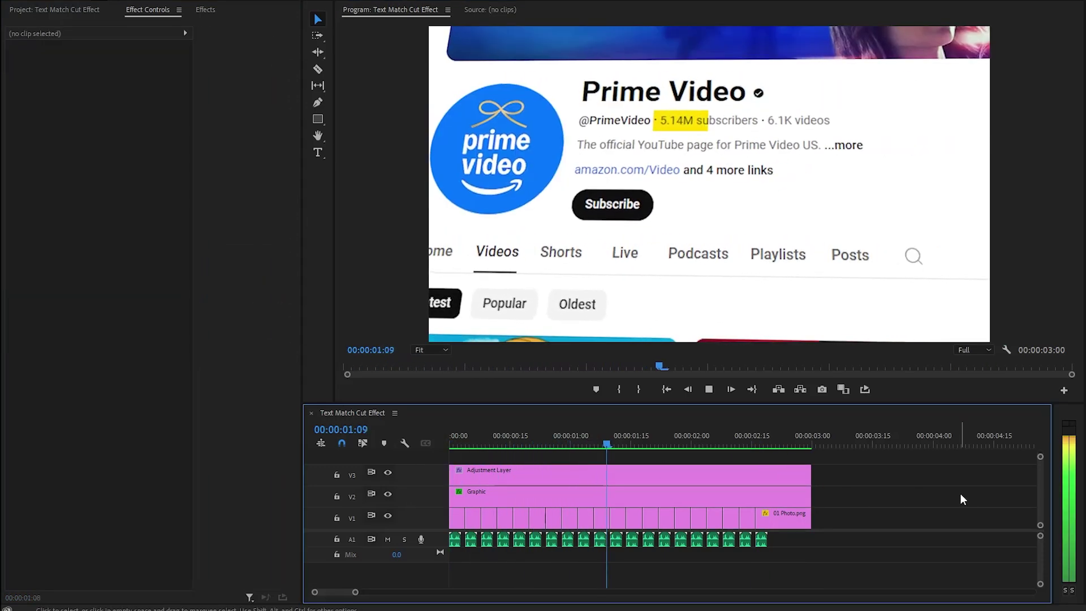
pyautogui.press('space')
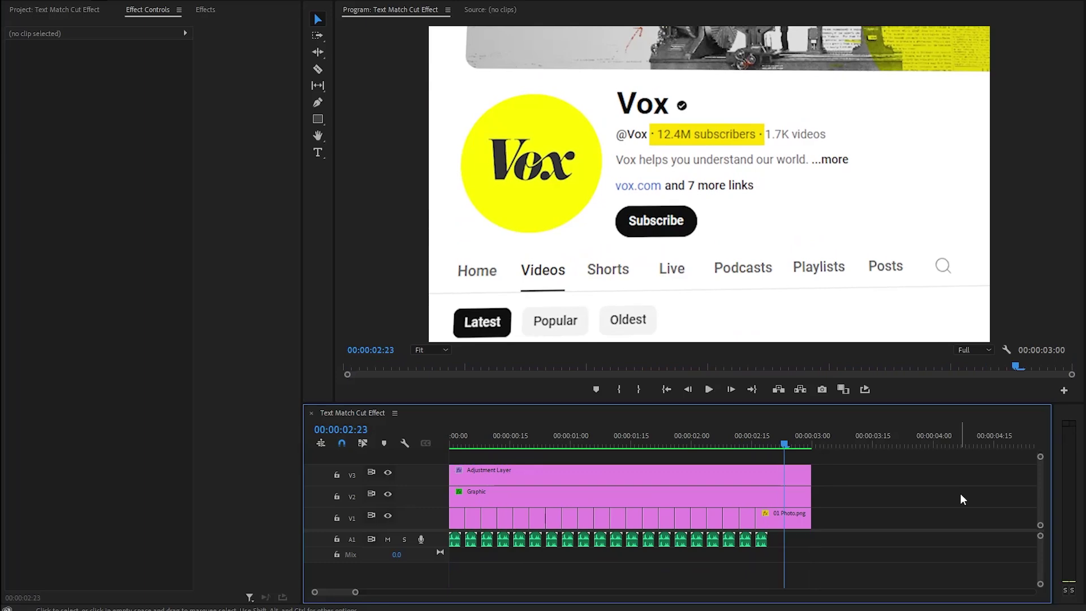